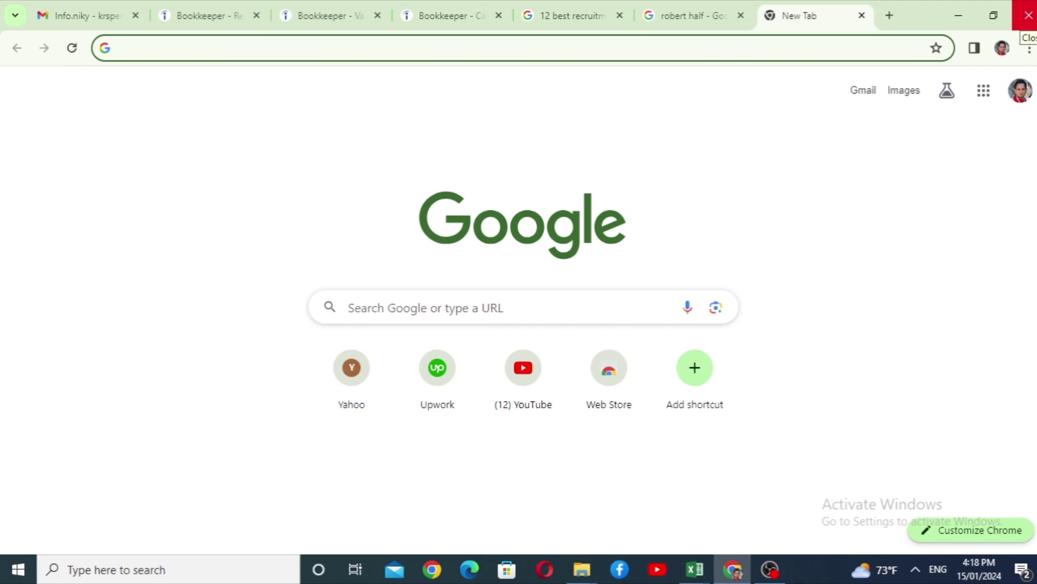
Search Google for 'Xero accounting'.
{"action": "type", "text": "X"}
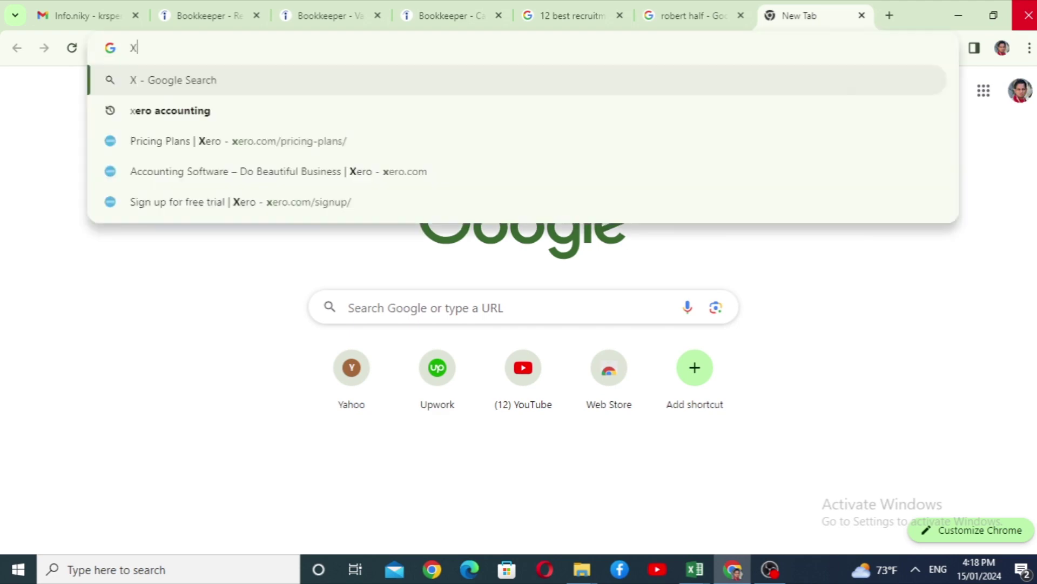
{"action": "type", "text": "ero accounting"}
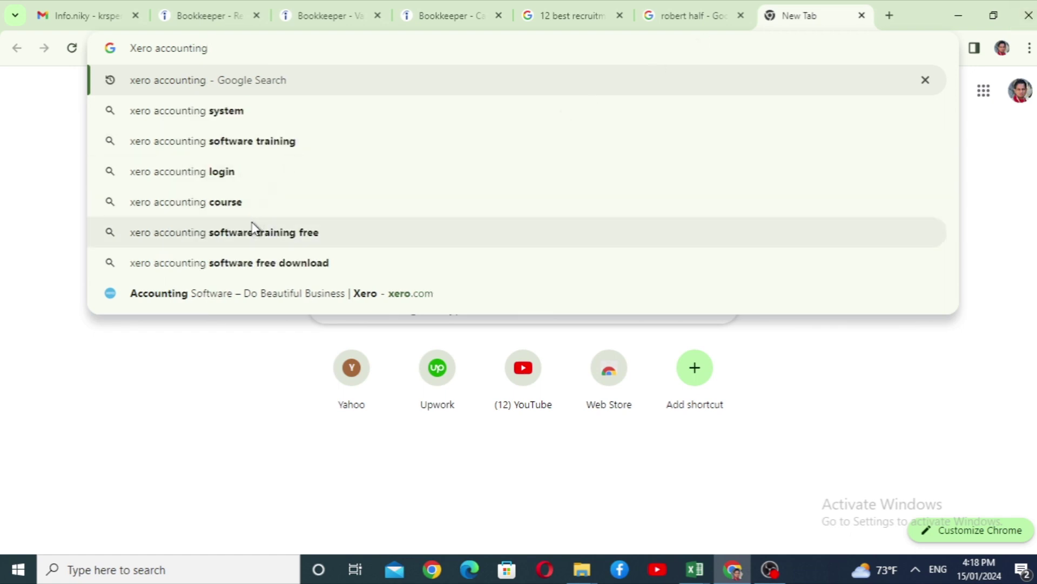
{"action": "key", "text": "Return"}
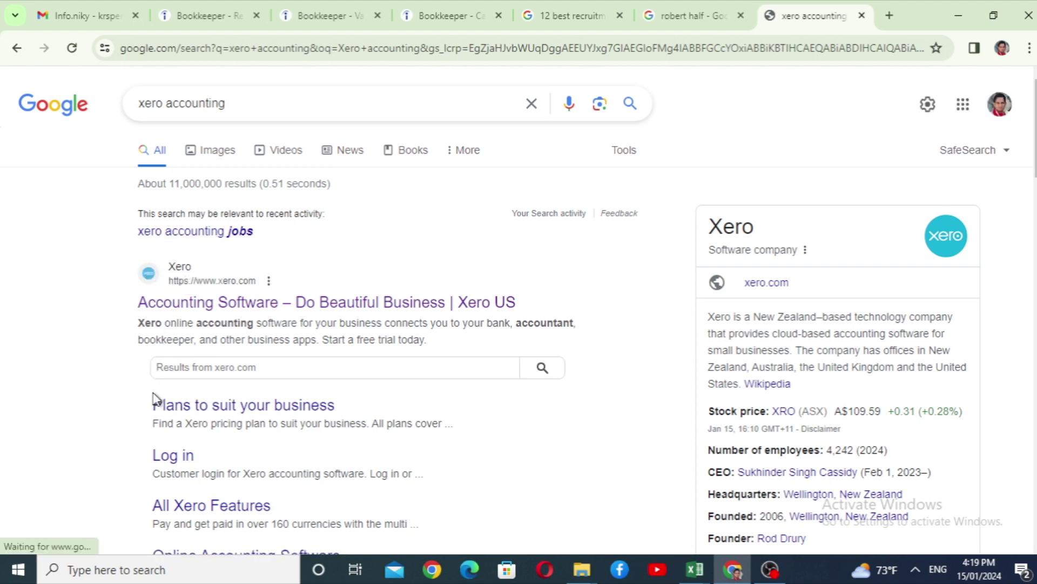
Open the Xero US homepage and find the Starter, Standard and Premium prices ($29, $46, $62).
{"action": "left_click", "coordinate": [235, 311]}
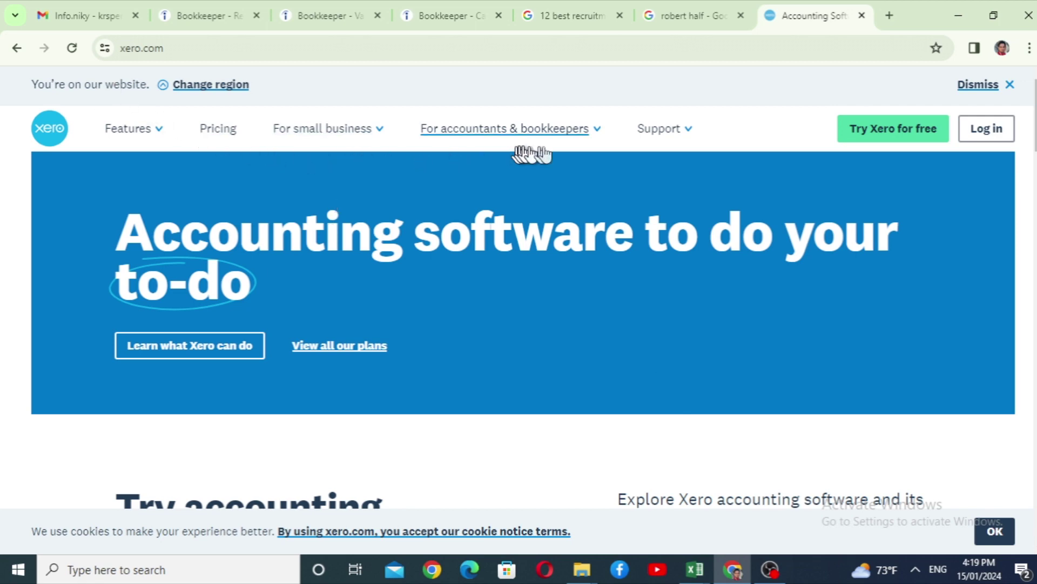
{"action": "scroll", "coordinate": [342, 216], "scroll_direction": "down", "scroll_amount": 1}
{"action": "scroll", "coordinate": [344, 217], "scroll_direction": "up", "scroll_amount": 1}
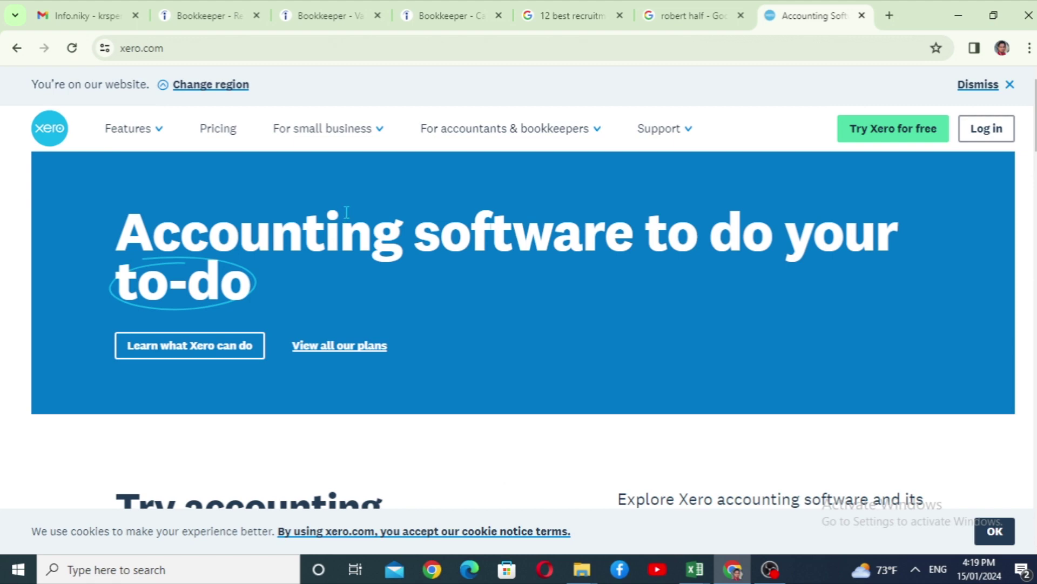
{"action": "scroll", "coordinate": [346, 212], "scroll_direction": "down", "scroll_amount": 15}
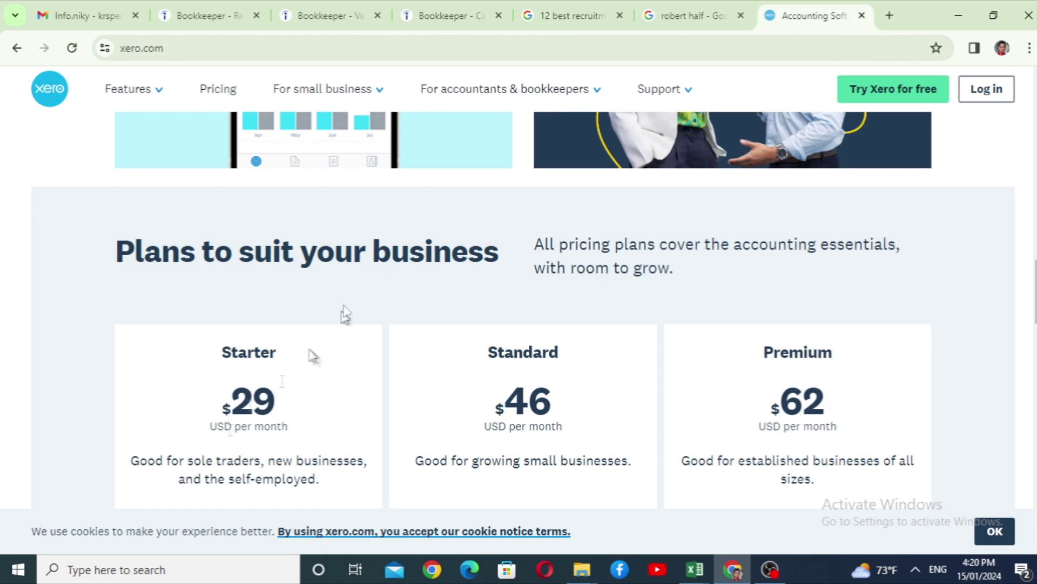
{"action": "scroll", "coordinate": [260, 416], "scroll_direction": "down", "scroll_amount": 3}
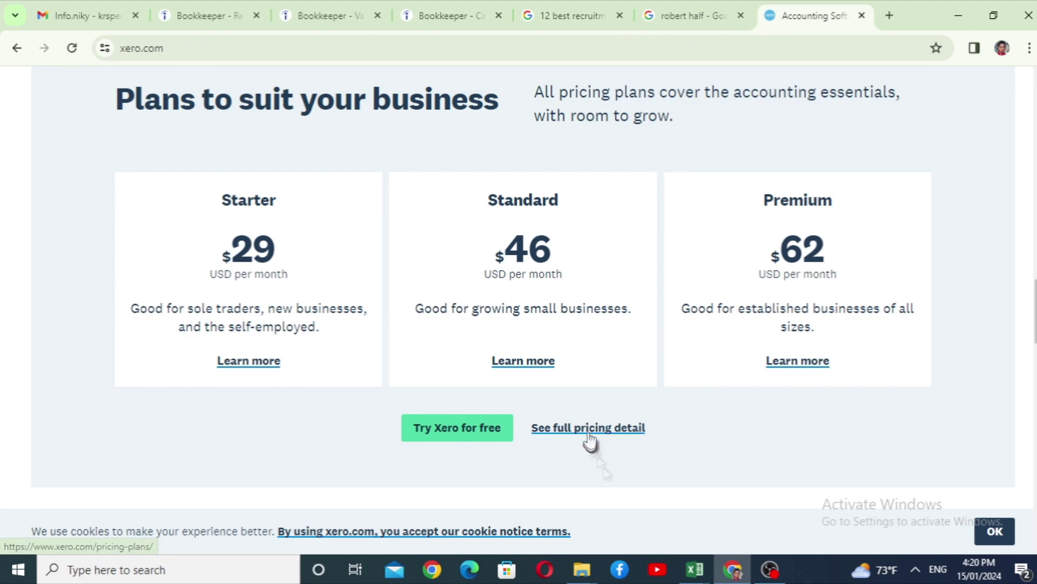
Review the full Starter/Standard/Premium feature comparison table on Xero's pricing page.
{"action": "left_click", "coordinate": [565, 437]}
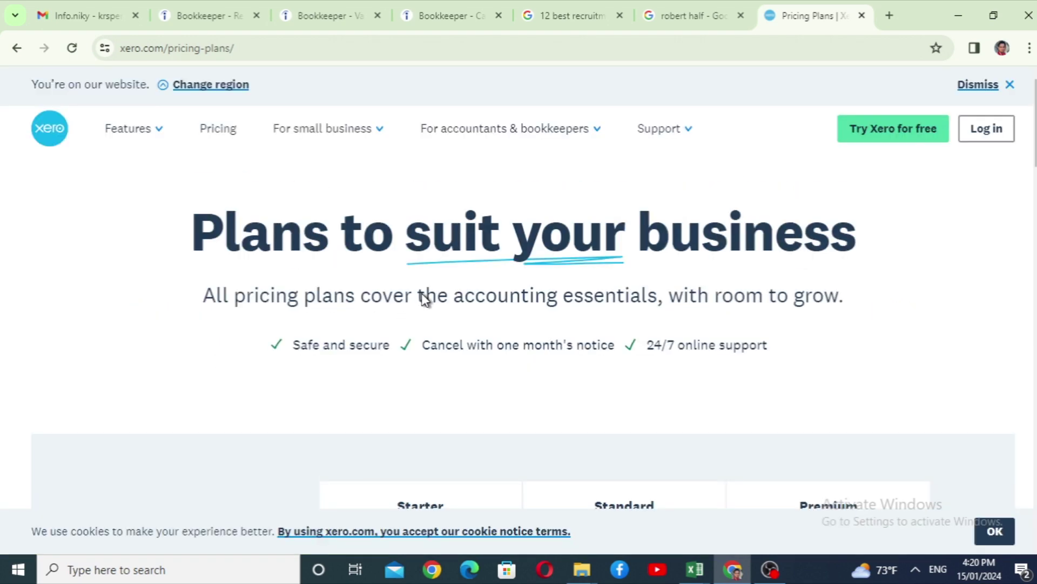
{"action": "scroll", "coordinate": [641, 281], "scroll_direction": "down", "scroll_amount": 4}
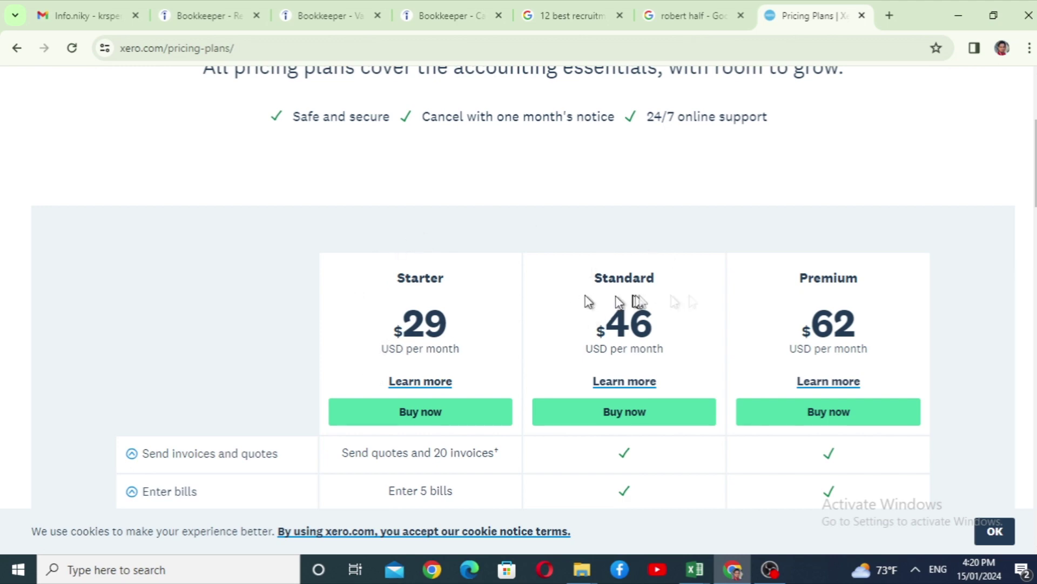
{"action": "scroll", "coordinate": [782, 230], "scroll_direction": "down", "scroll_amount": 2}
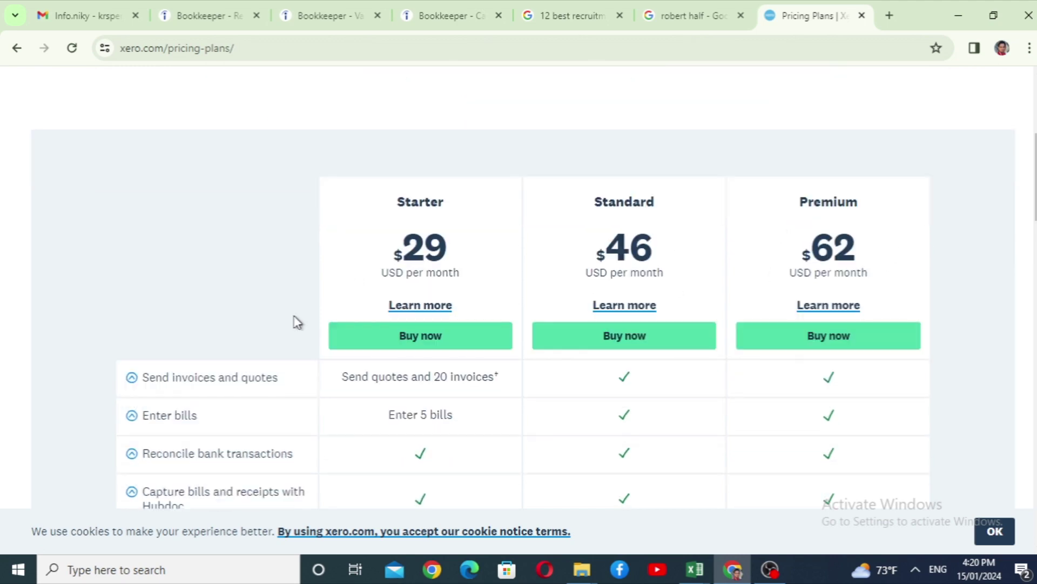
{"action": "scroll", "coordinate": [297, 318], "scroll_direction": "down", "scroll_amount": 1}
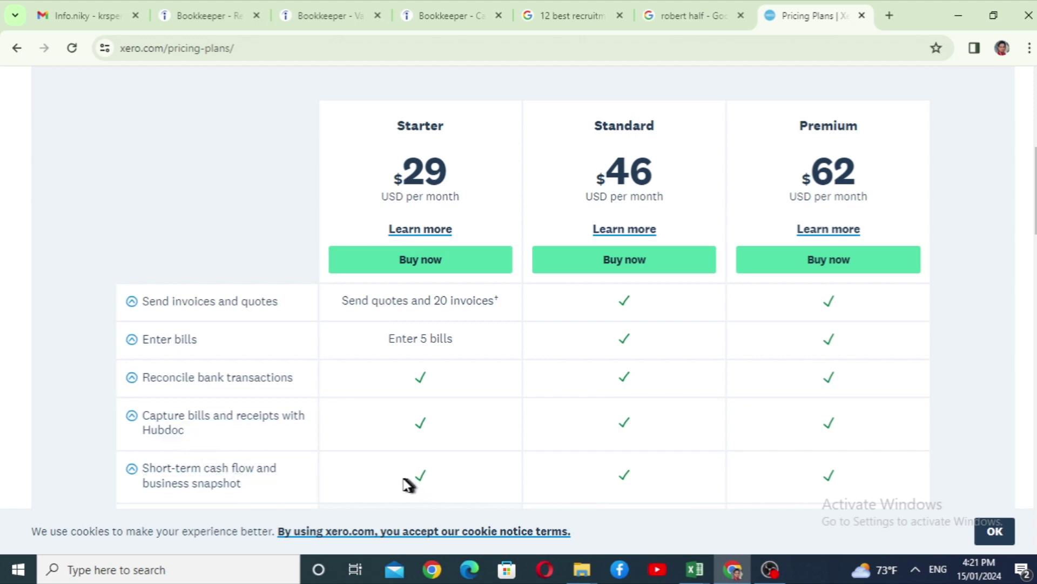
{"action": "scroll", "coordinate": [362, 424], "scroll_direction": "down", "scroll_amount": 1}
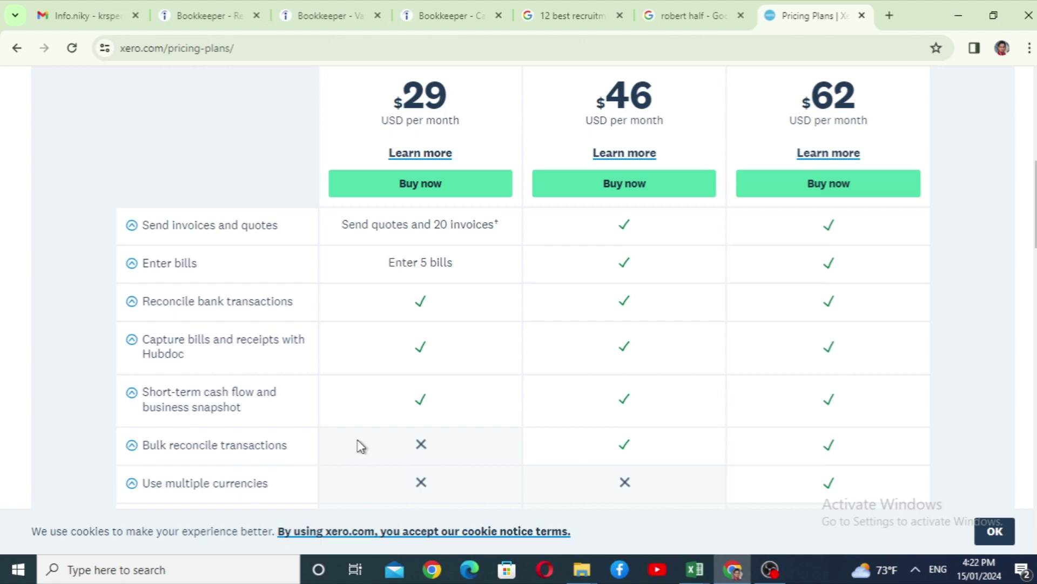
{"action": "scroll", "coordinate": [365, 441], "scroll_direction": "down", "scroll_amount": 3}
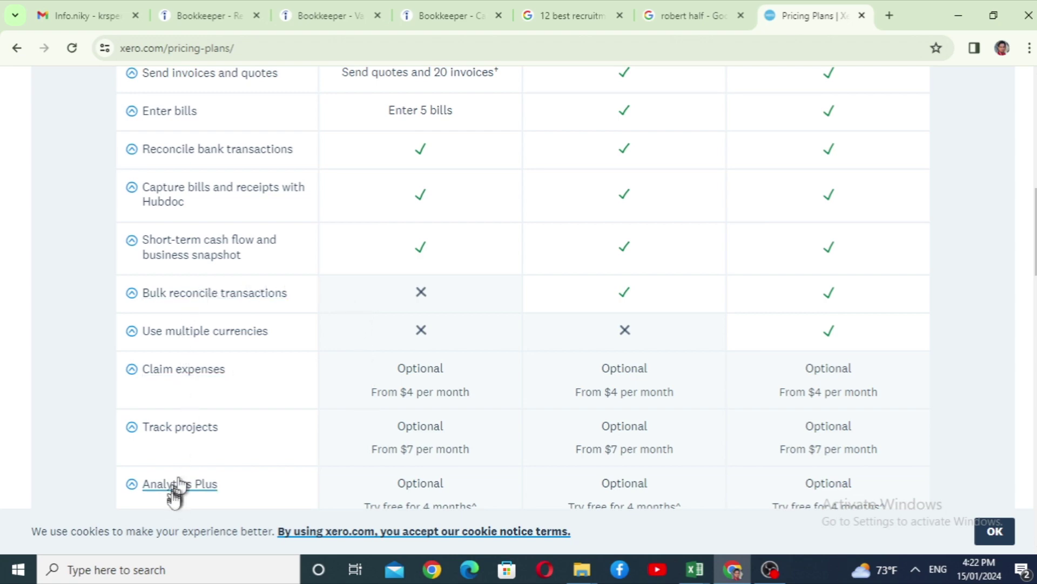
{"action": "scroll", "coordinate": [387, 355], "scroll_direction": "up", "scroll_amount": 9}
{"action": "scroll", "coordinate": [387, 354], "scroll_direction": "down", "scroll_amount": 9}
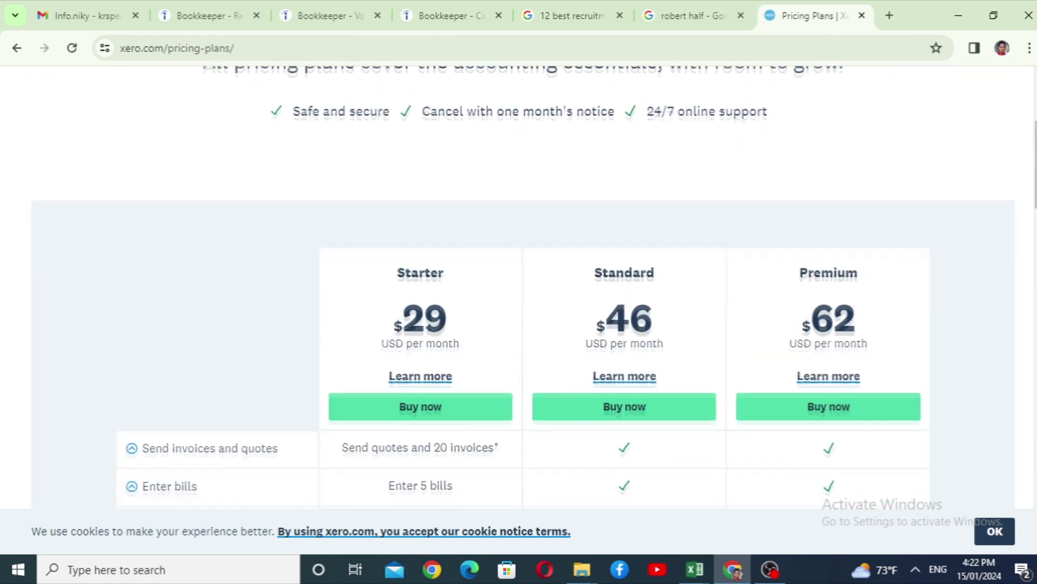
{"action": "scroll", "coordinate": [387, 354], "scroll_direction": "down", "scroll_amount": 2}
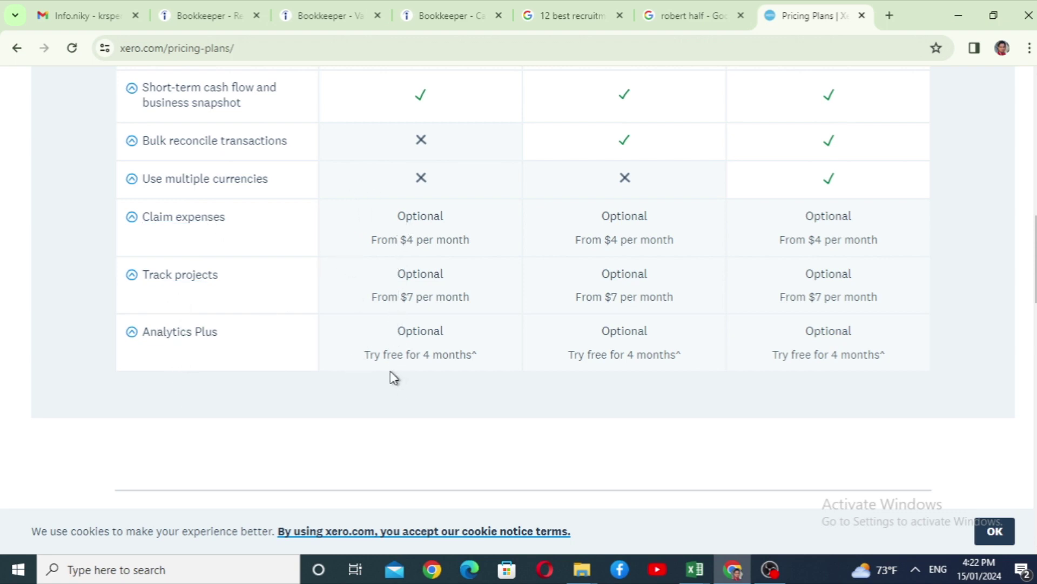
{"action": "scroll", "coordinate": [392, 377], "scroll_direction": "up", "scroll_amount": 7}
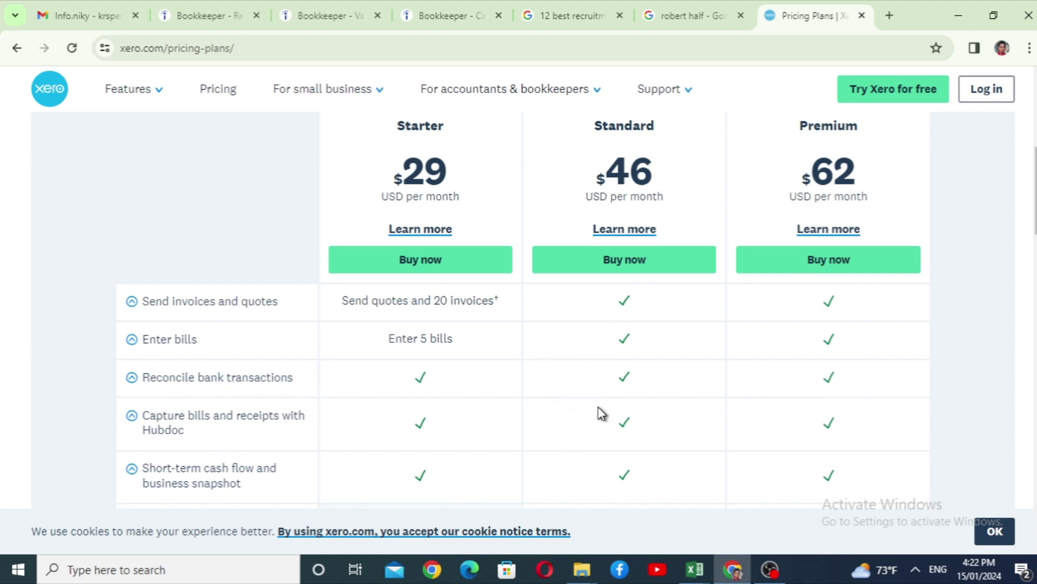
{"action": "scroll", "coordinate": [602, 403], "scroll_direction": "down", "scroll_amount": 1}
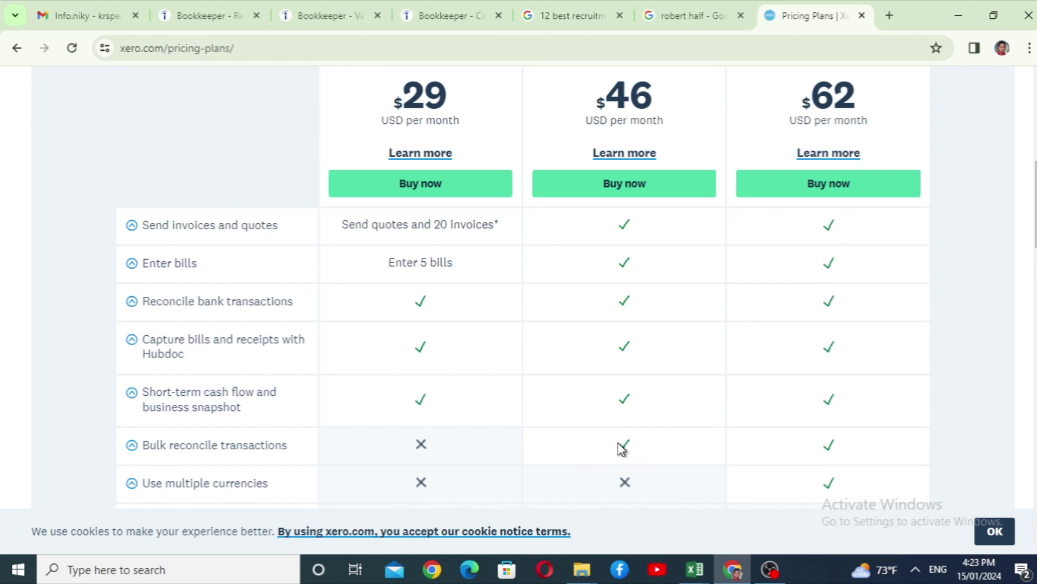
{"action": "scroll", "coordinate": [621, 448], "scroll_direction": "down", "scroll_amount": 3}
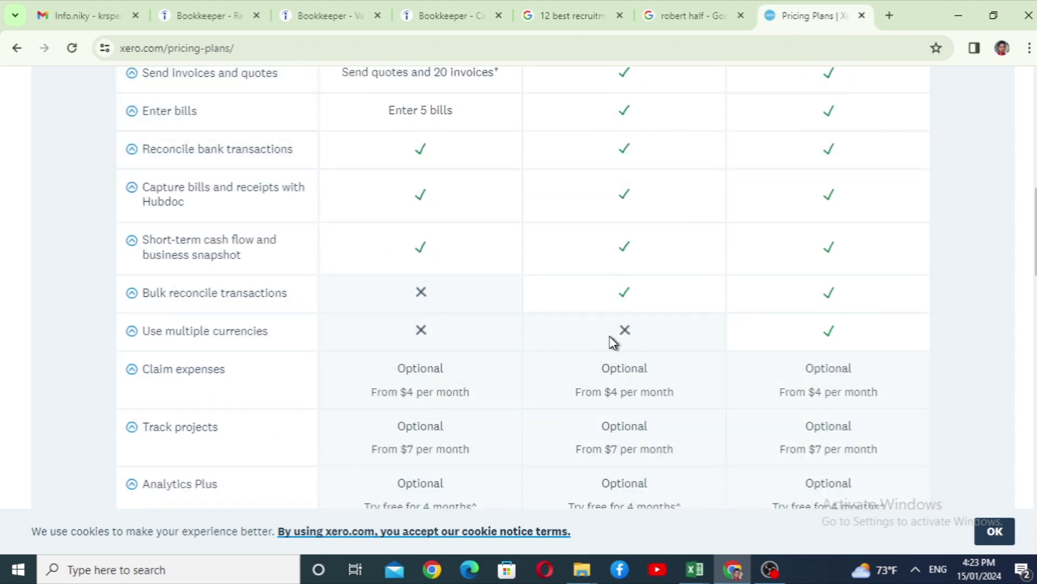
{"action": "scroll", "coordinate": [610, 336], "scroll_direction": "down", "scroll_amount": 2}
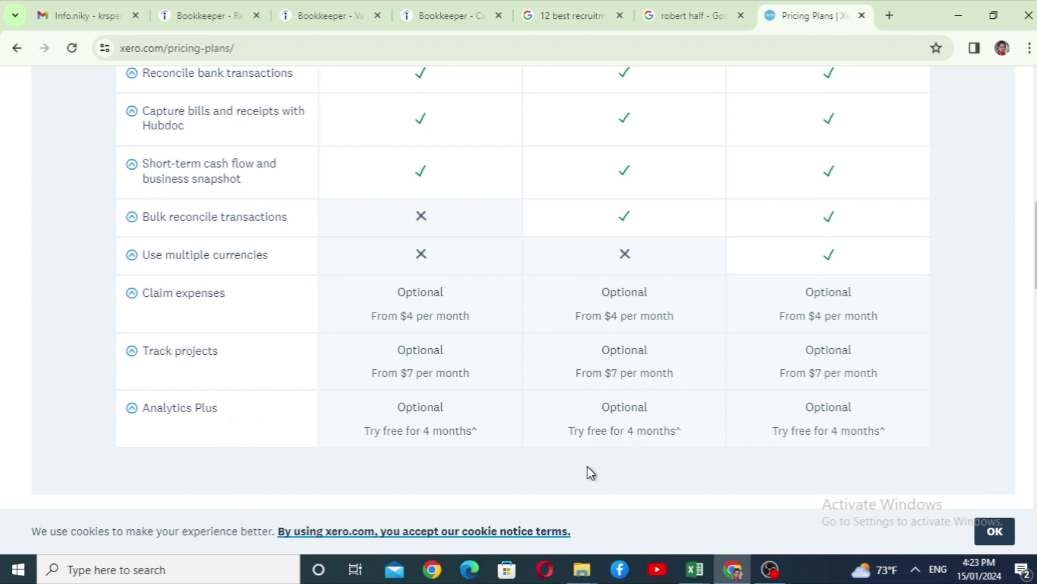
{"action": "scroll", "coordinate": [589, 472], "scroll_direction": "up", "scroll_amount": 6}
{"action": "scroll", "coordinate": [588, 471], "scroll_direction": "down", "scroll_amount": 5}
{"action": "scroll", "coordinate": [587, 470], "scroll_direction": "up", "scroll_amount": 3}
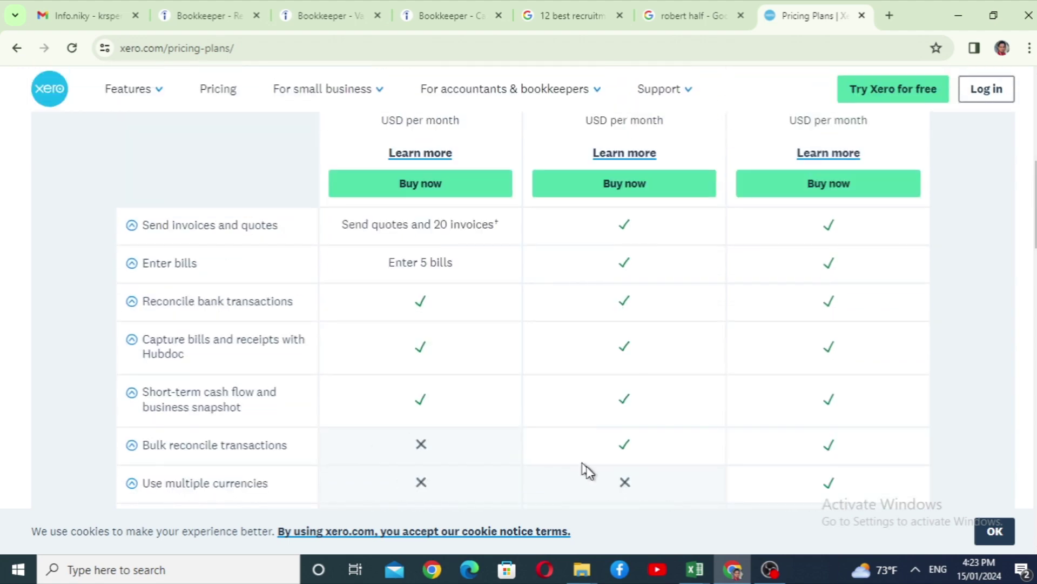
{"action": "scroll", "coordinate": [835, 229], "scroll_direction": "down", "scroll_amount": 1}
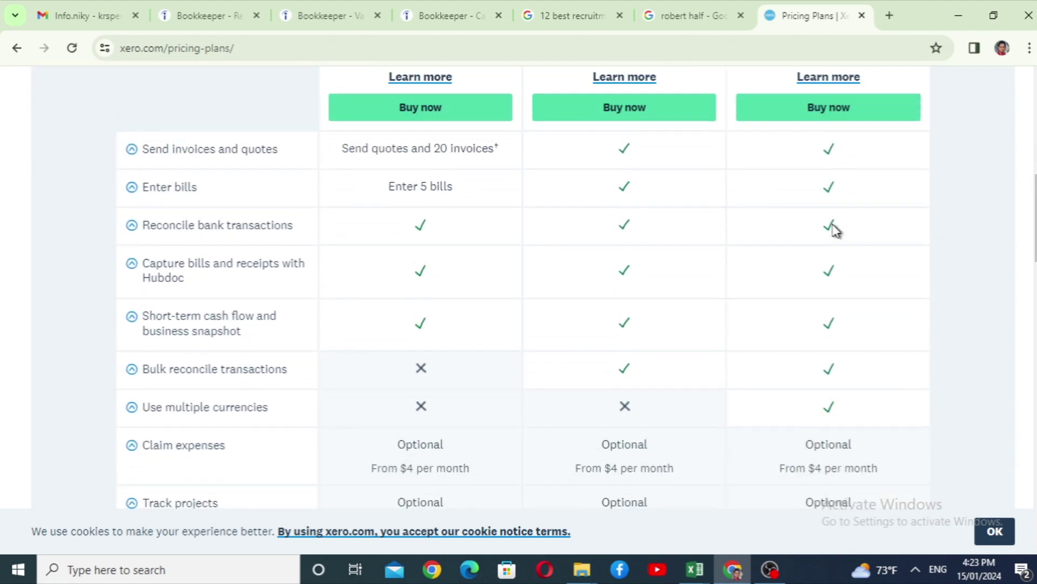
{"action": "scroll", "coordinate": [835, 229], "scroll_direction": "down", "scroll_amount": 1}
{"action": "scroll", "coordinate": [587, 317], "scroll_direction": "up", "scroll_amount": 3}
{"action": "scroll", "coordinate": [613, 289], "scroll_direction": "down", "scroll_amount": 1}
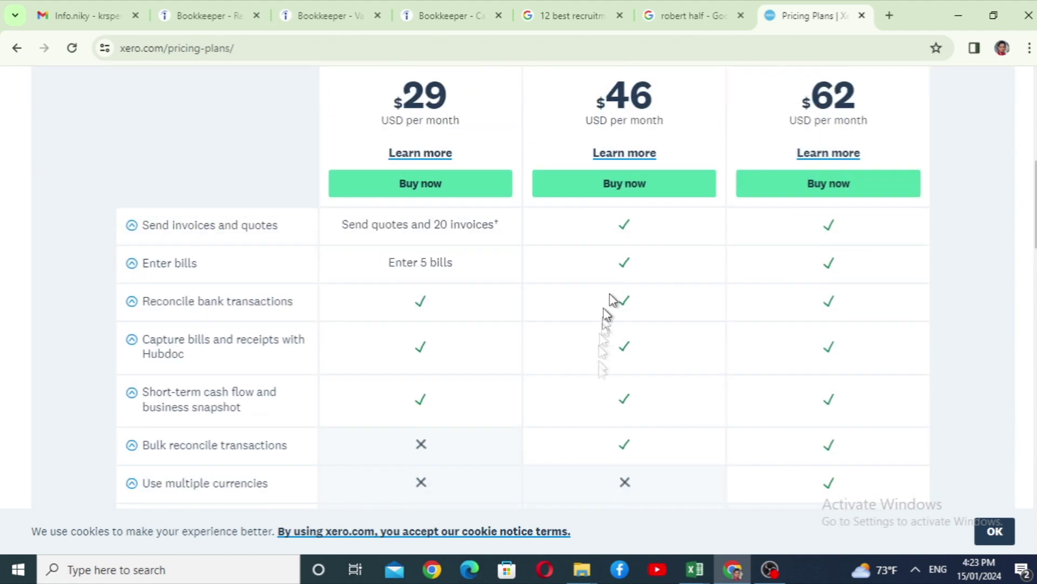
{"action": "scroll", "coordinate": [603, 456], "scroll_direction": "down", "scroll_amount": 1}
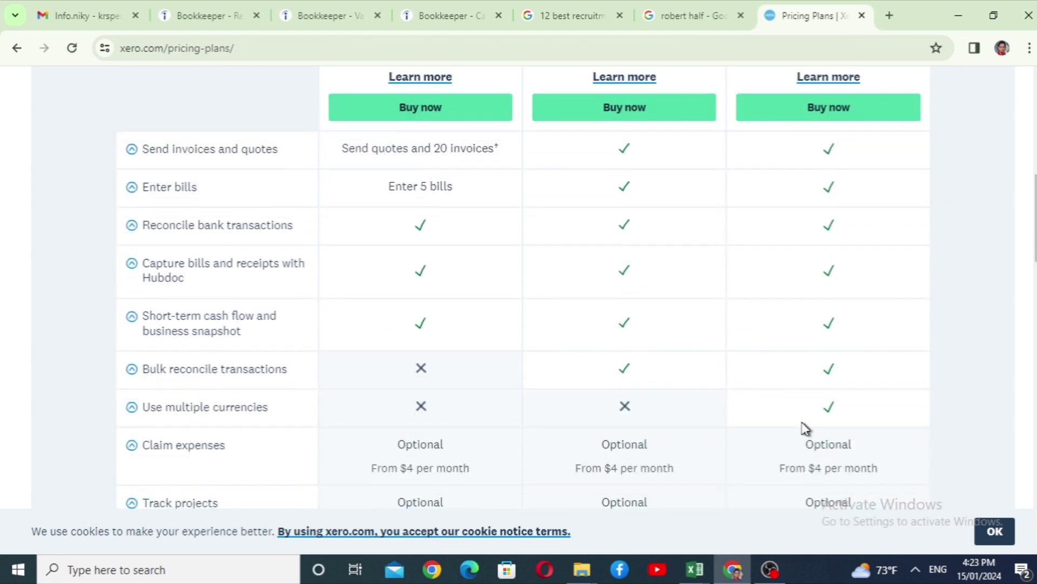
{"action": "scroll", "coordinate": [805, 428], "scroll_direction": "down", "scroll_amount": 2}
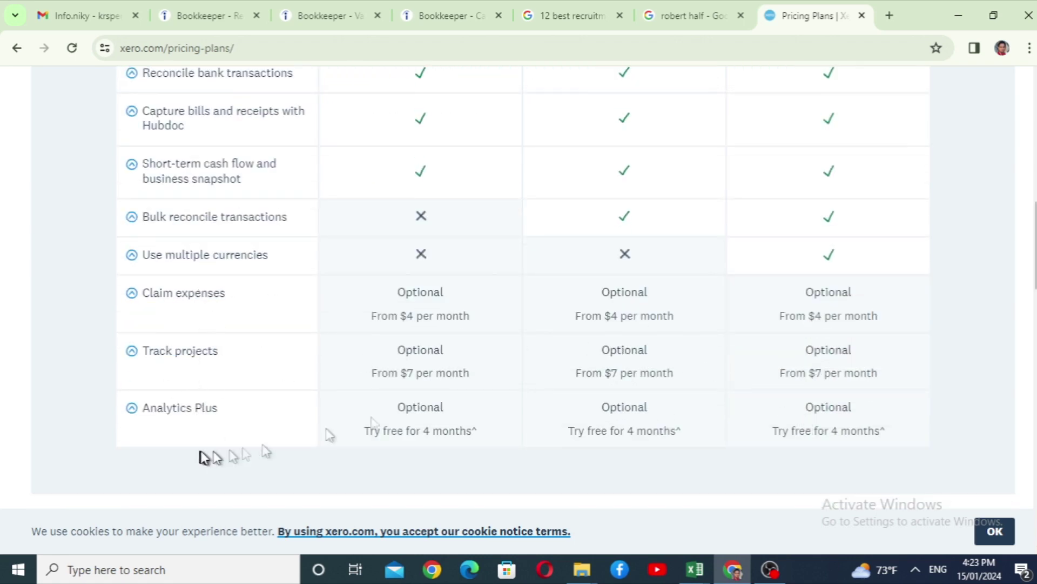
{"action": "scroll", "coordinate": [859, 405], "scroll_direction": "down", "scroll_amount": 5}
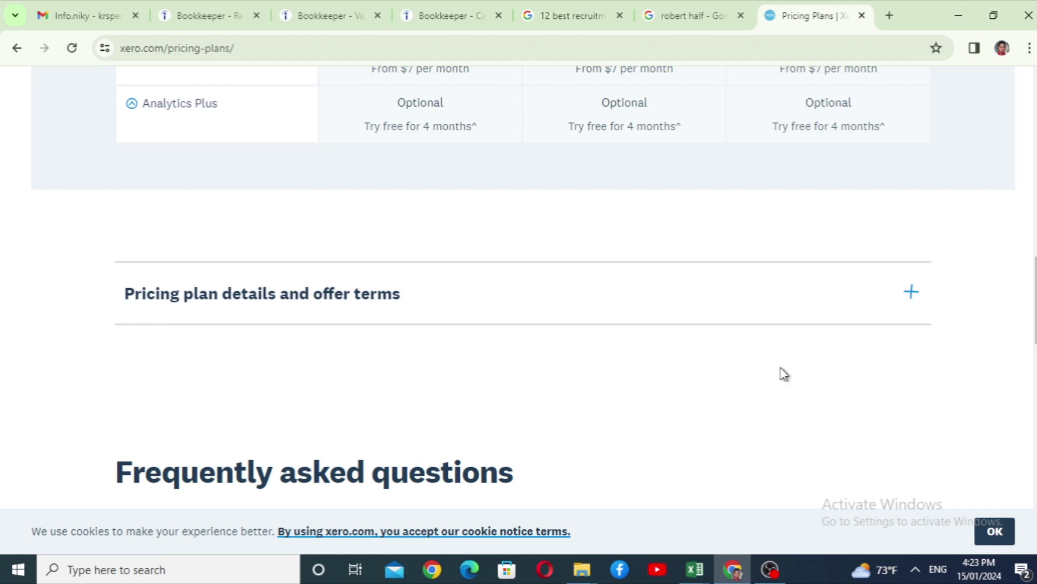
{"action": "scroll", "coordinate": [785, 374], "scroll_direction": "up", "scroll_amount": 15}
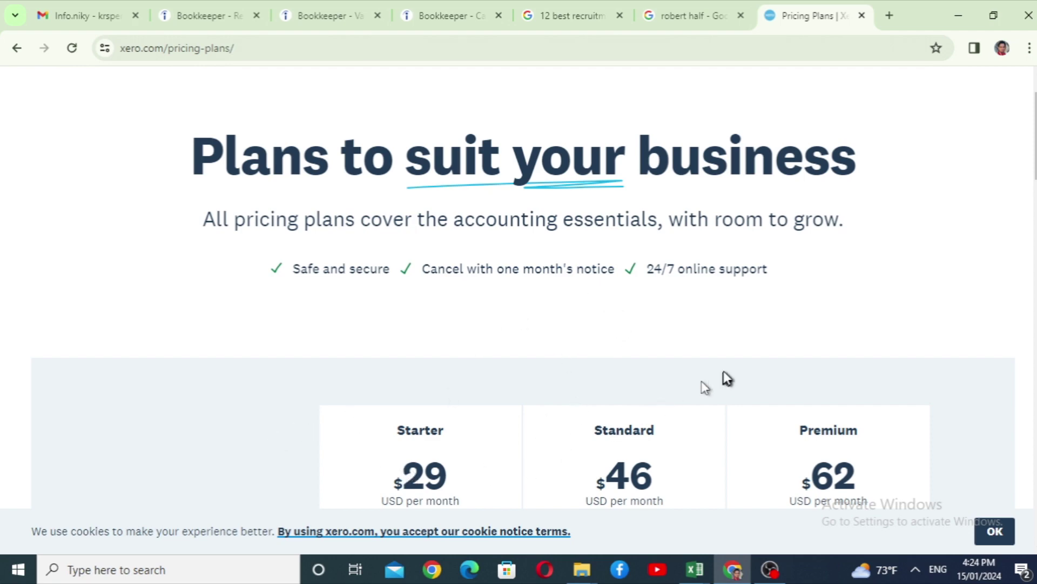
{"action": "scroll", "coordinate": [833, 351], "scroll_direction": "down", "scroll_amount": 15}
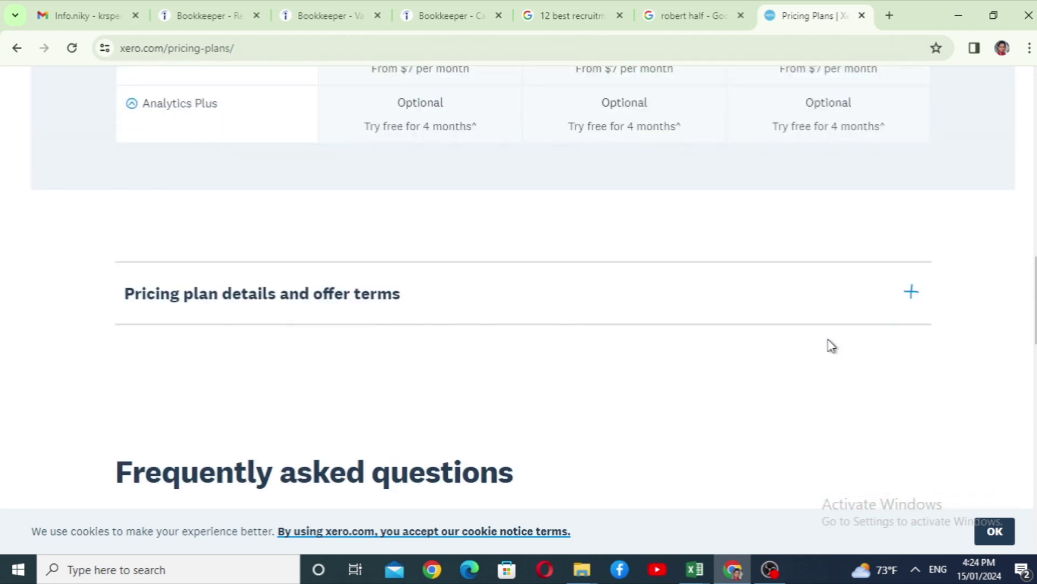
{"action": "scroll", "coordinate": [819, 339], "scroll_direction": "up", "scroll_amount": 10}
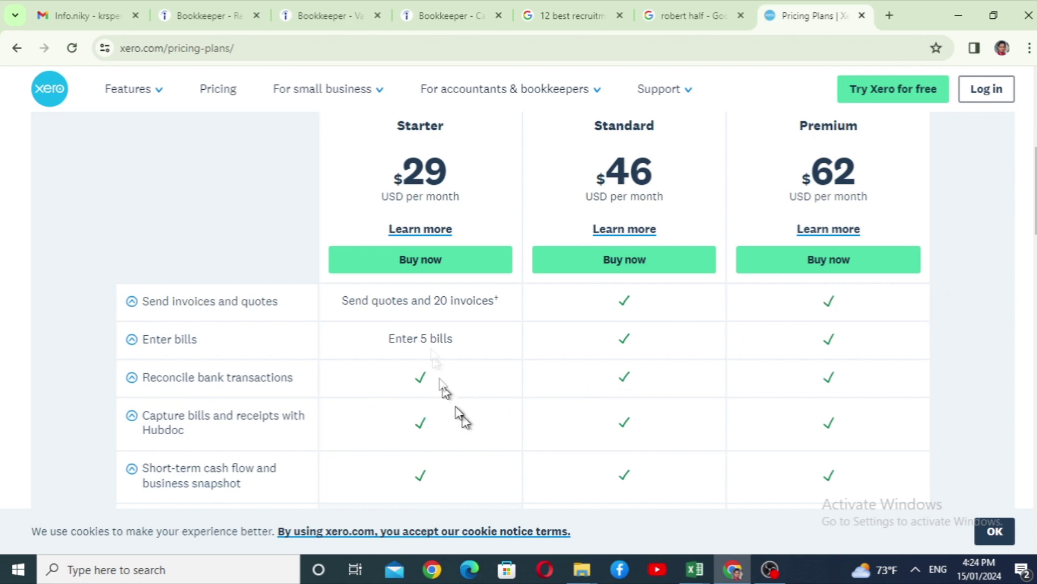
Bring up the 'Try Xero for free' form asking for name, email, phone and location.
{"action": "left_click", "coordinate": [882, 97]}
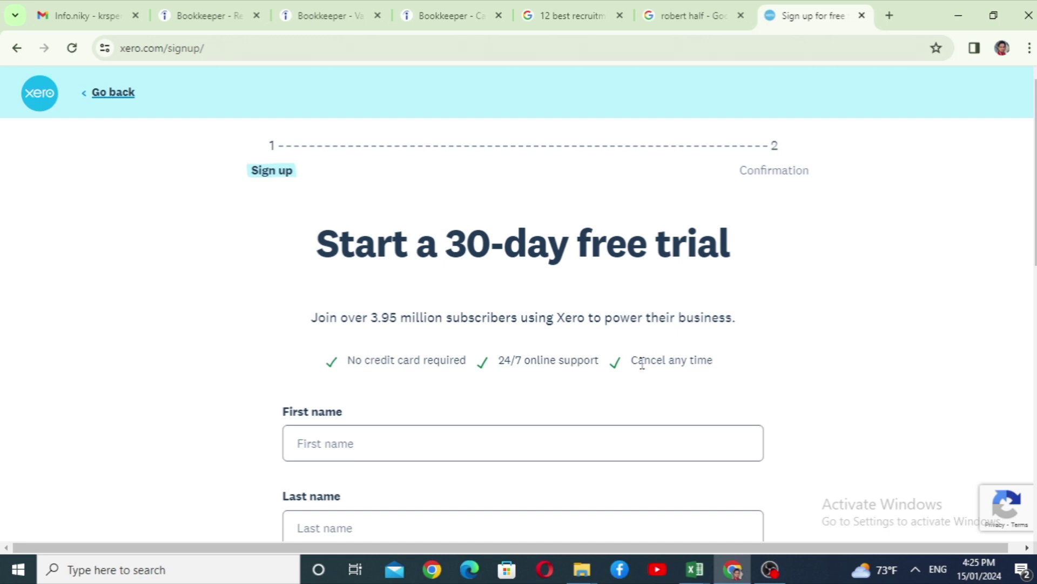
{"action": "scroll", "coordinate": [646, 368], "scroll_direction": "down", "scroll_amount": 7}
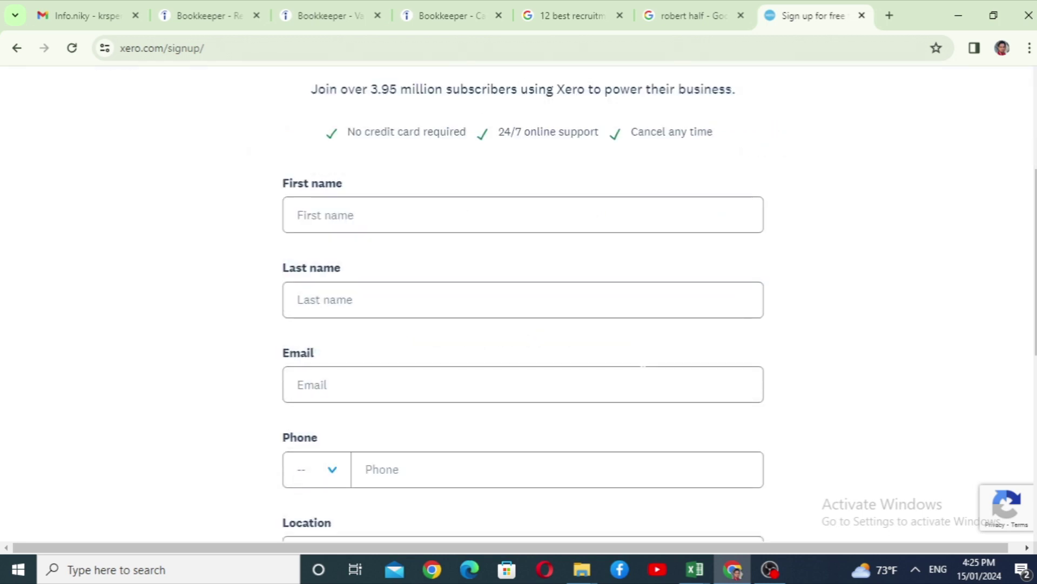
{"action": "scroll", "coordinate": [646, 368], "scroll_direction": "up", "scroll_amount": 2}
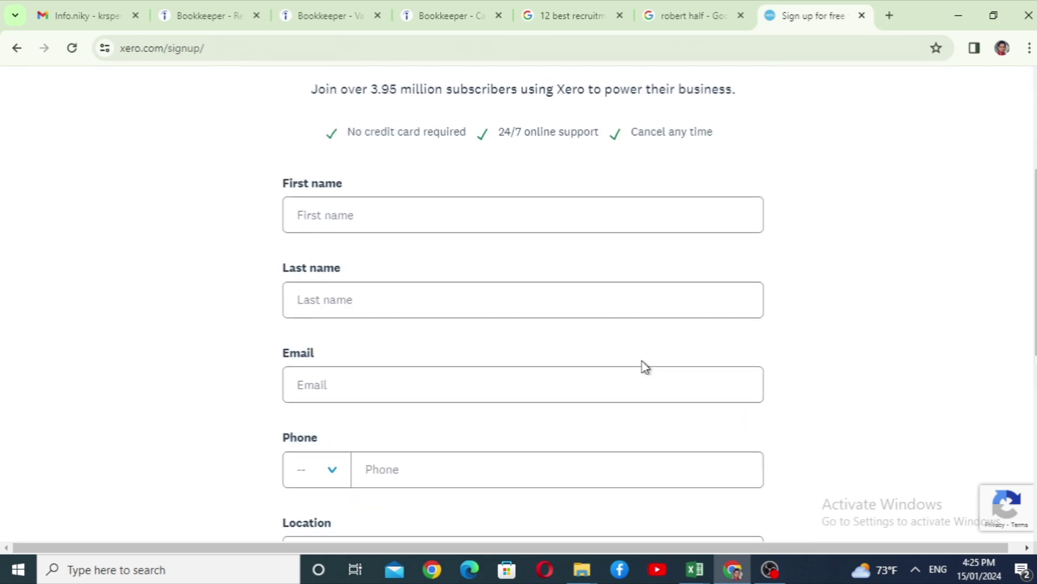
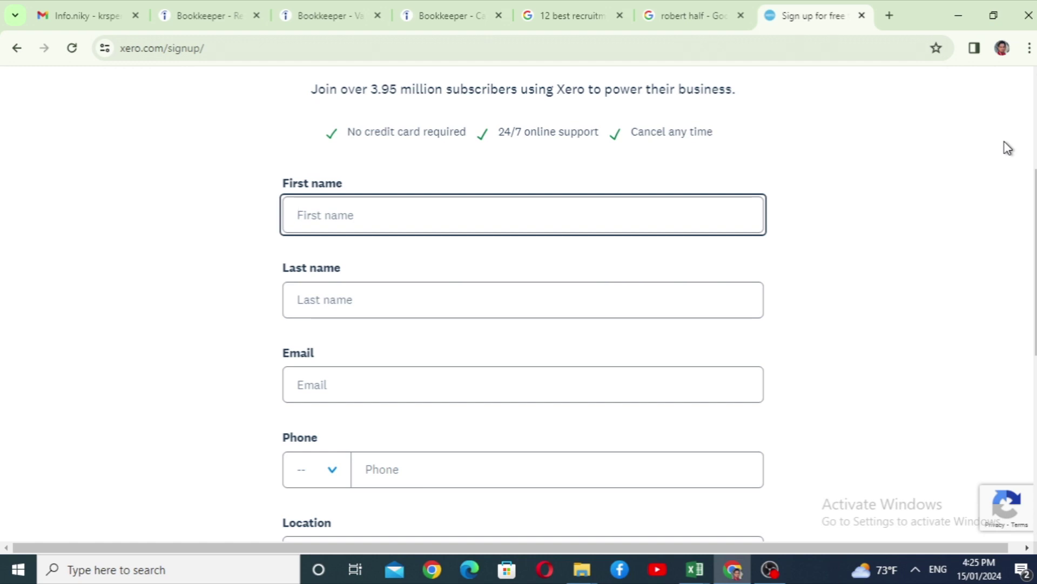
{"action": "key", "text": "Tab"}
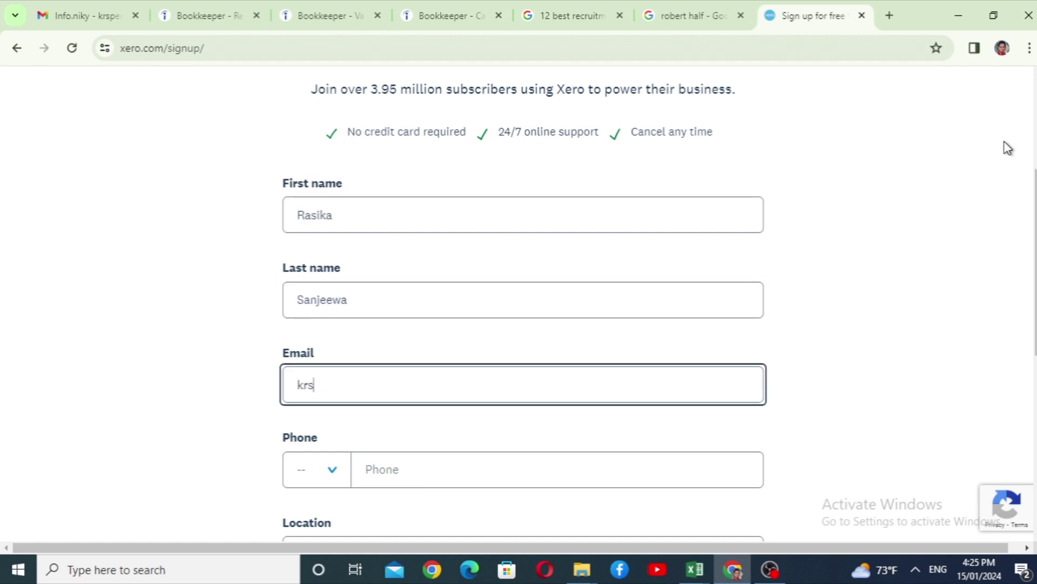
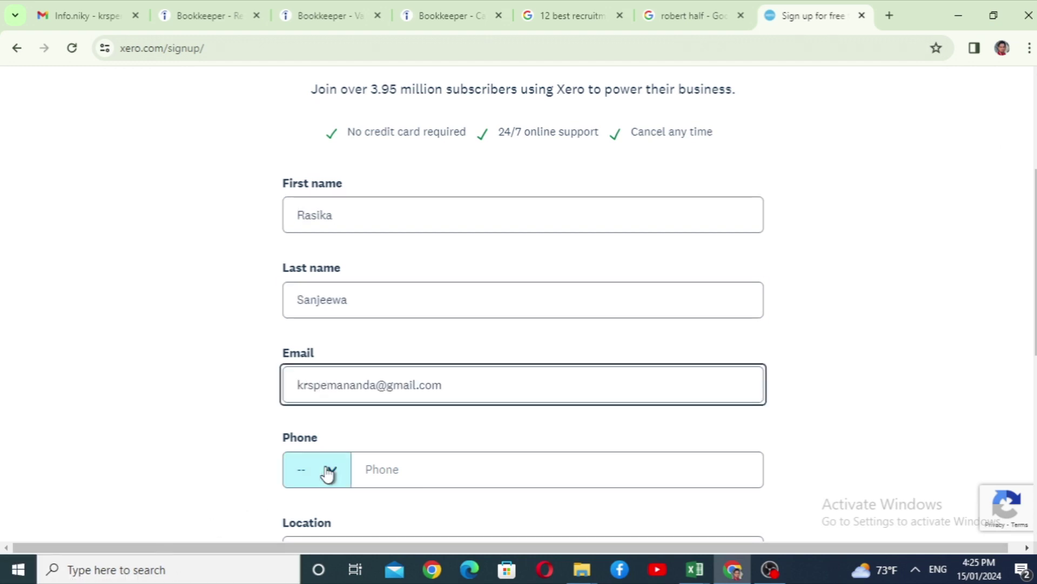
Choose the LK +94 country code and enter the user's phone number.
{"action": "left_click", "coordinate": [329, 472]}
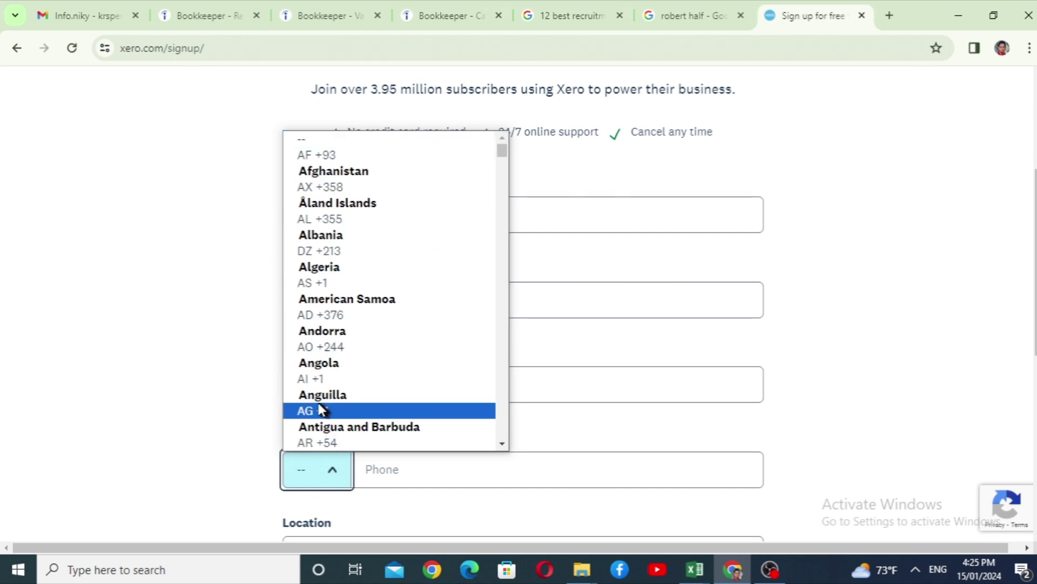
{"action": "scroll", "coordinate": [320, 406], "scroll_direction": "down", "scroll_amount": 5}
{"action": "scroll", "coordinate": [320, 408], "scroll_direction": "down", "scroll_amount": 5}
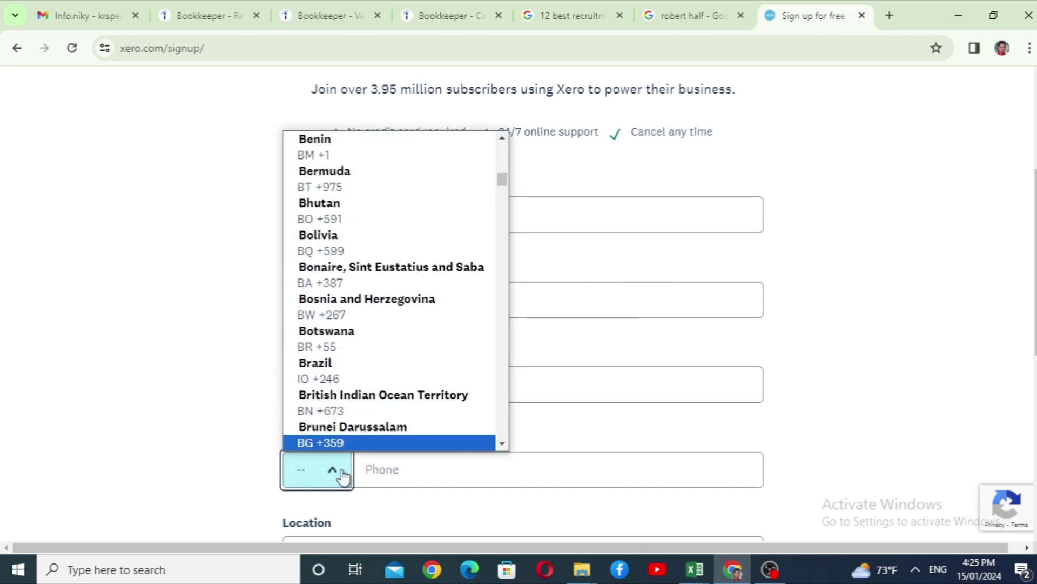
{"action": "type", "text": "sri"}
{"action": "left_click", "coordinate": [316, 410]}
{"action": "left_click", "coordinate": [430, 472]}
Set the Location to Sri Lanka.
{"action": "scroll", "coordinate": [394, 463], "scroll_direction": "down", "scroll_amount": 1}
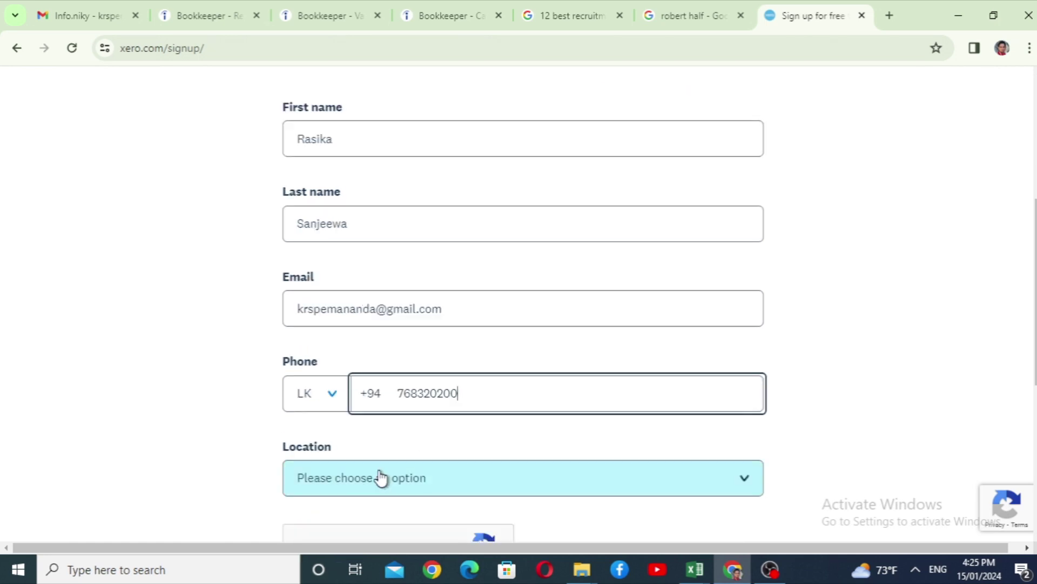
{"action": "left_click", "coordinate": [380, 478]}
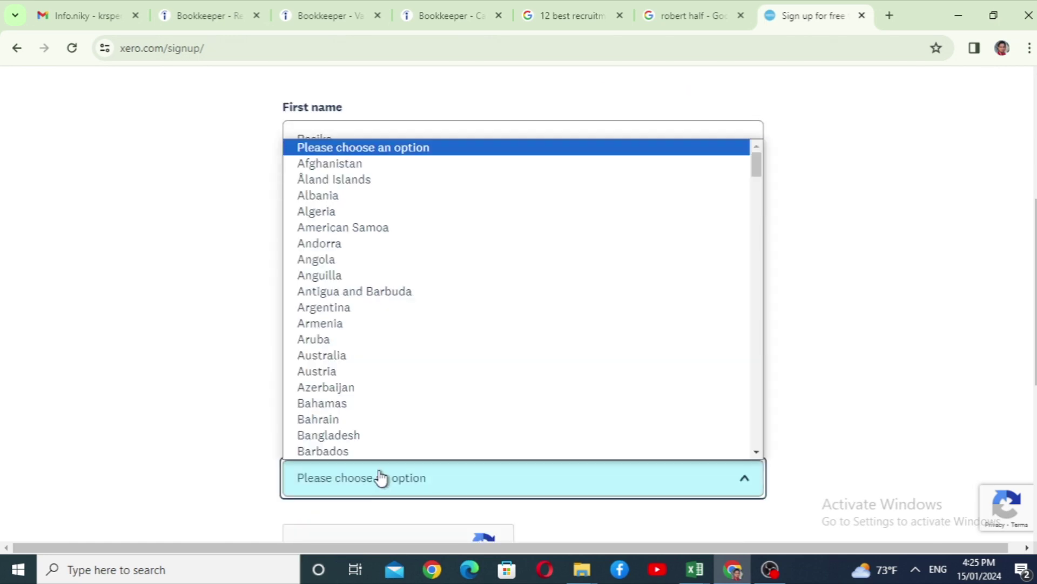
{"action": "type", "text": "sri"}
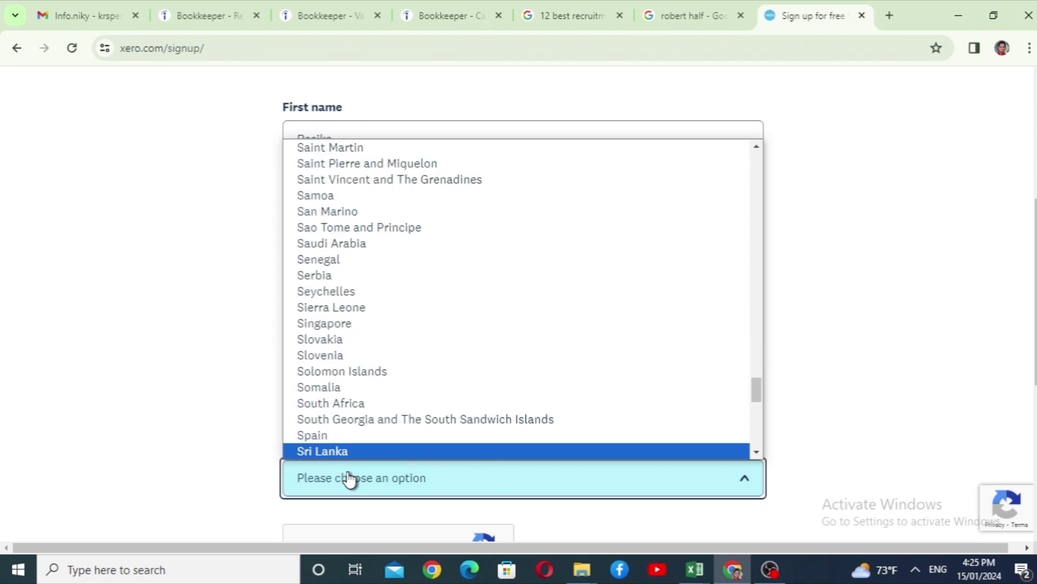
{"action": "left_click", "coordinate": [306, 454]}
{"action": "scroll", "coordinate": [324, 371], "scroll_direction": "down", "scroll_amount": 4}
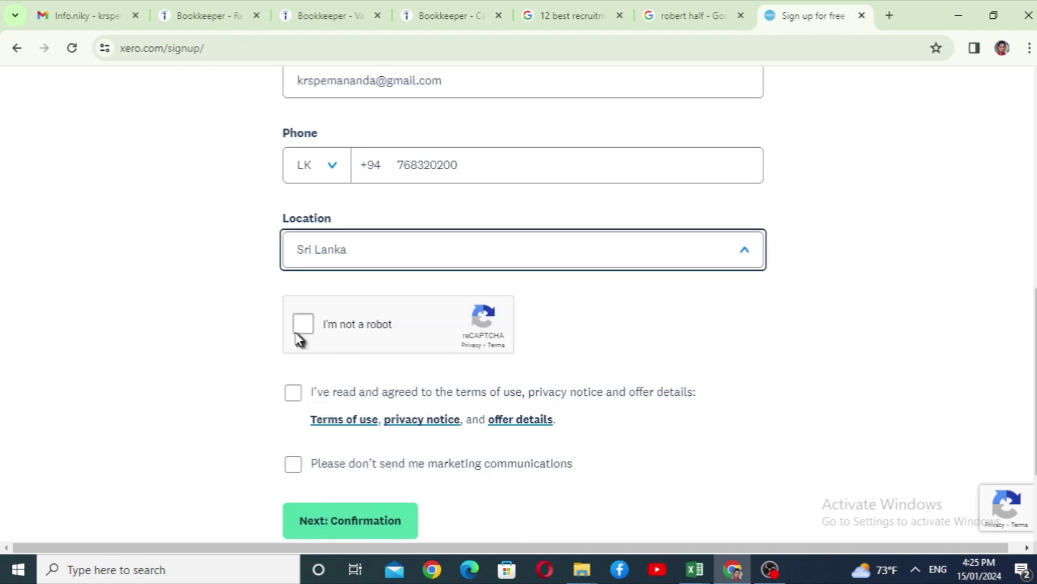
Pass reCAPTCHA, accept the terms, decline marketing e-mails, submit, and switch to Gmail.
{"action": "left_click", "coordinate": [304, 324]}
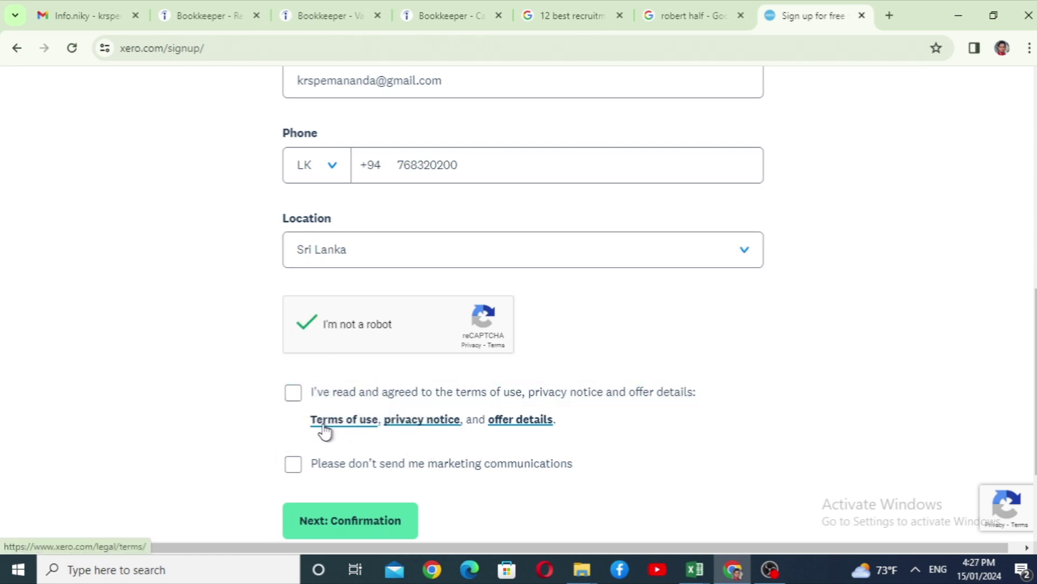
{"action": "left_click", "coordinate": [290, 398]}
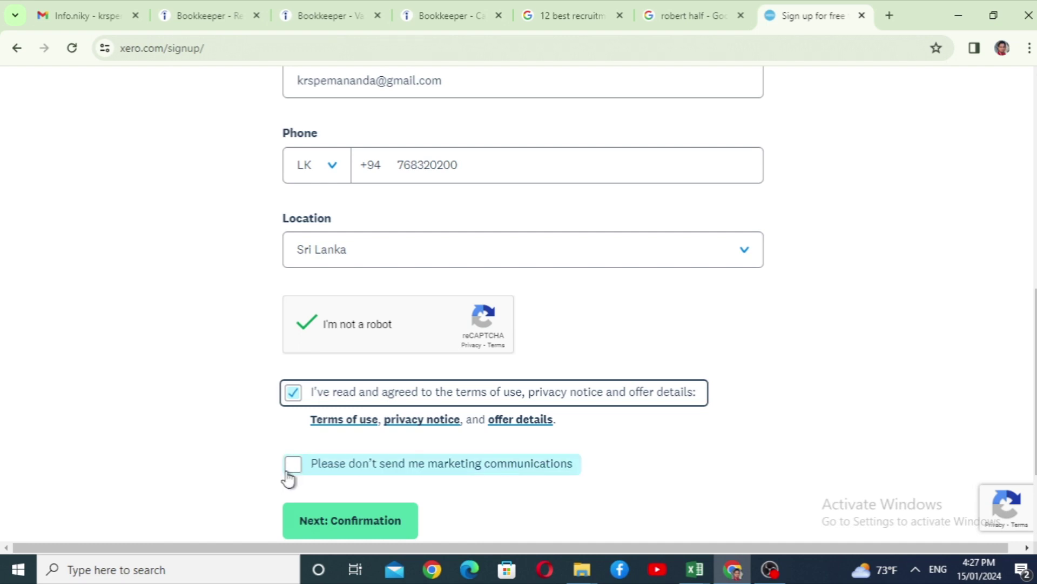
{"action": "left_click", "coordinate": [293, 466]}
{"action": "scroll", "coordinate": [241, 391], "scroll_direction": "down", "scroll_amount": 2}
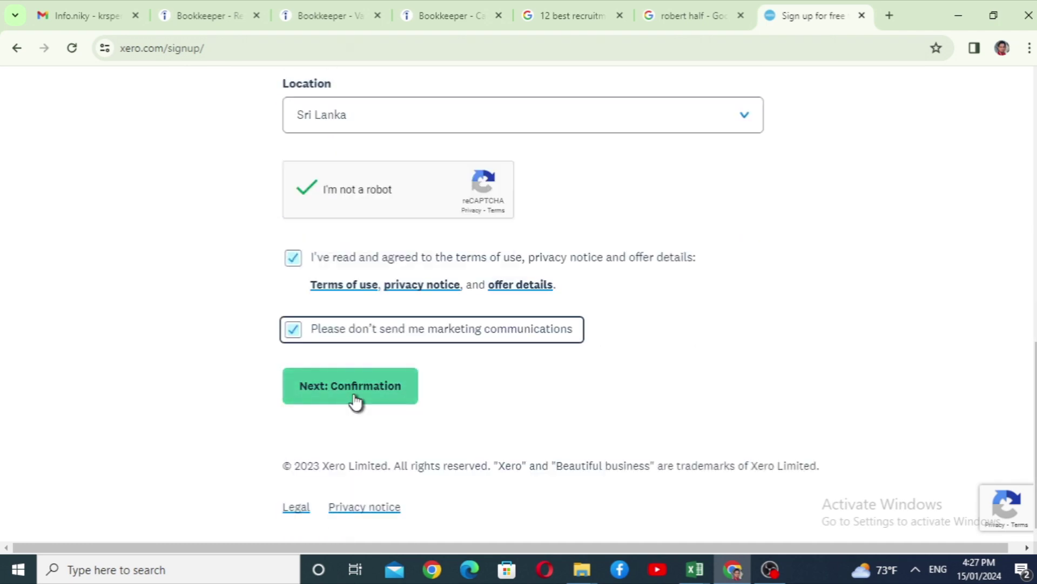
{"action": "left_click", "coordinate": [340, 401]}
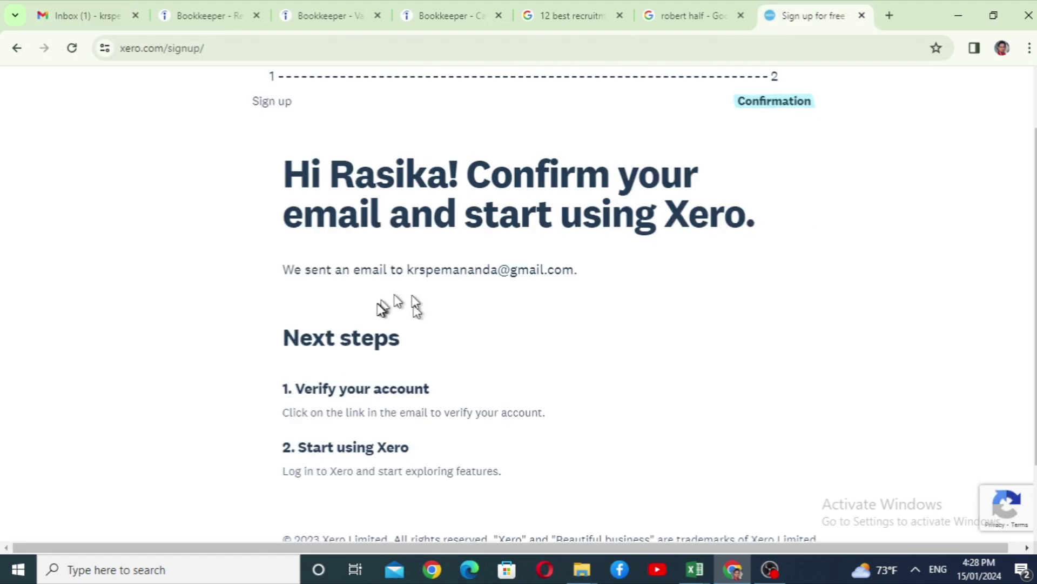
{"action": "left_click", "coordinate": [87, 15]}
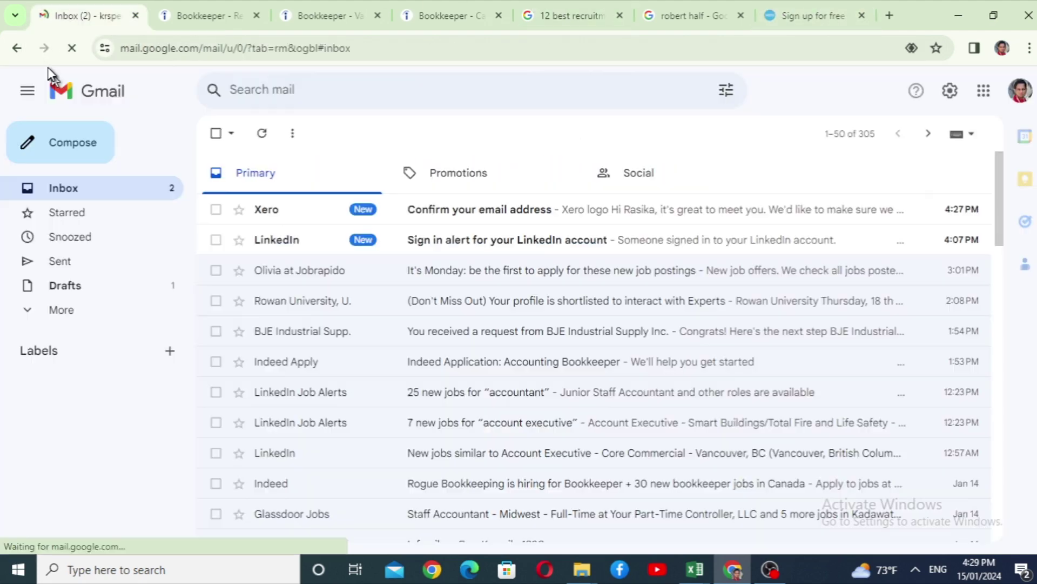
Open Xero's 'Confirm your email address' message and confirm with 'Yes, it's me'.
{"action": "left_click", "coordinate": [451, 214]}
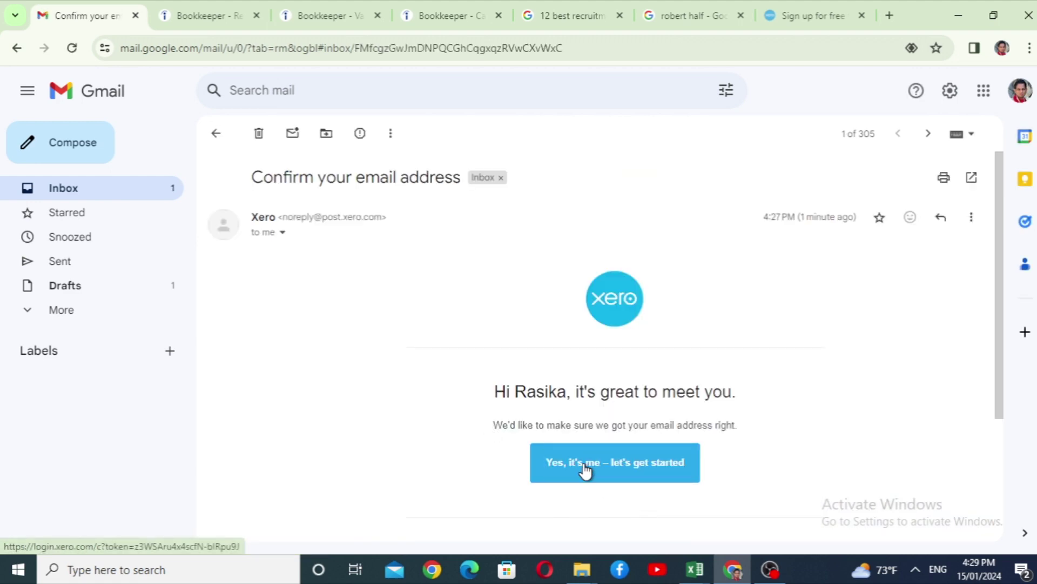
{"action": "left_click", "coordinate": [586, 468]}
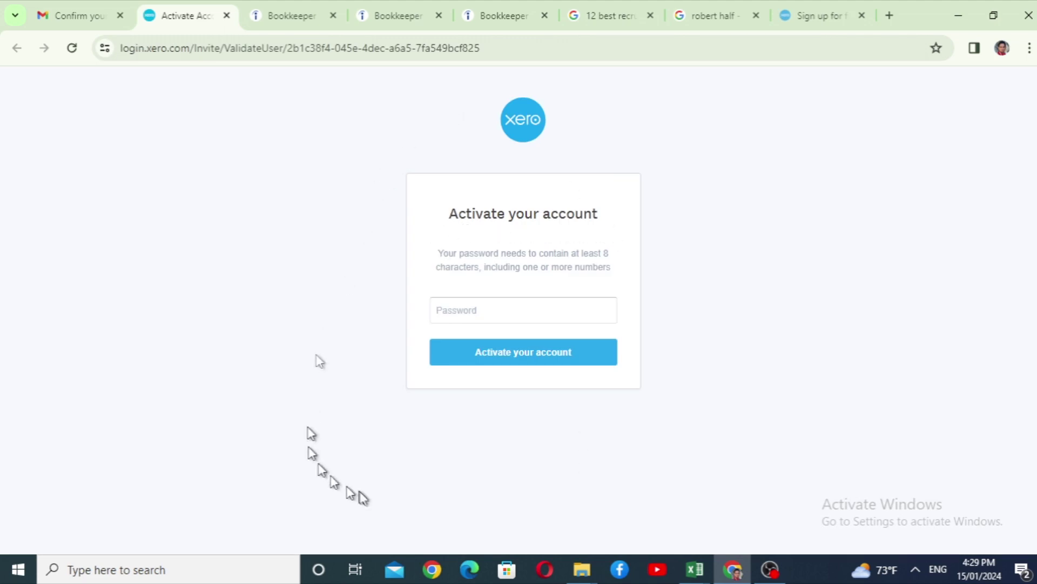
Enter a new account password and activate the Xero account.
{"action": "left_click", "coordinate": [497, 309]}
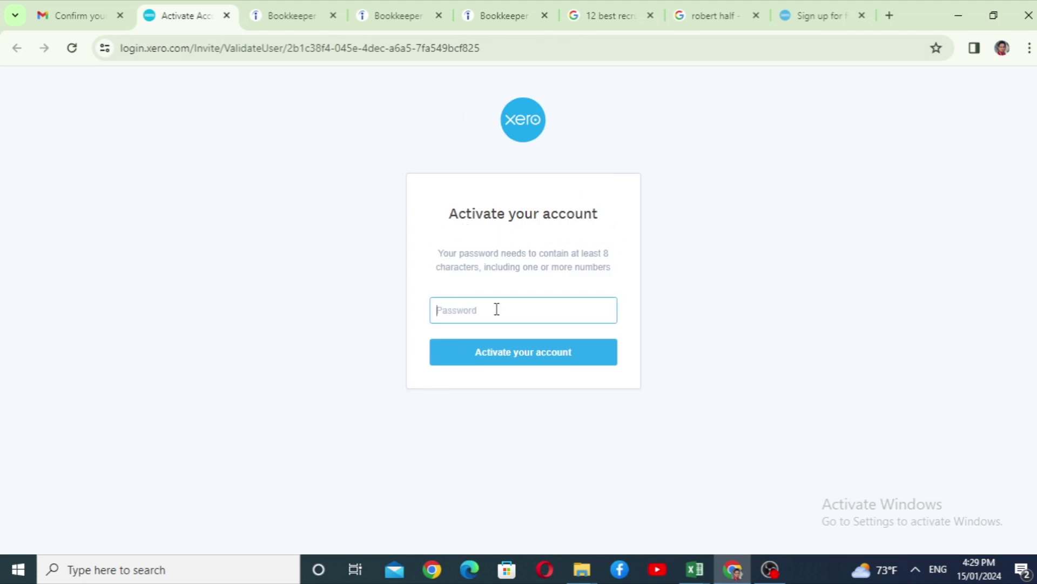
{"action": "mouse_move", "coordinate": [694, 569]}
{"action": "mouse_move", "coordinate": [621, 511]}
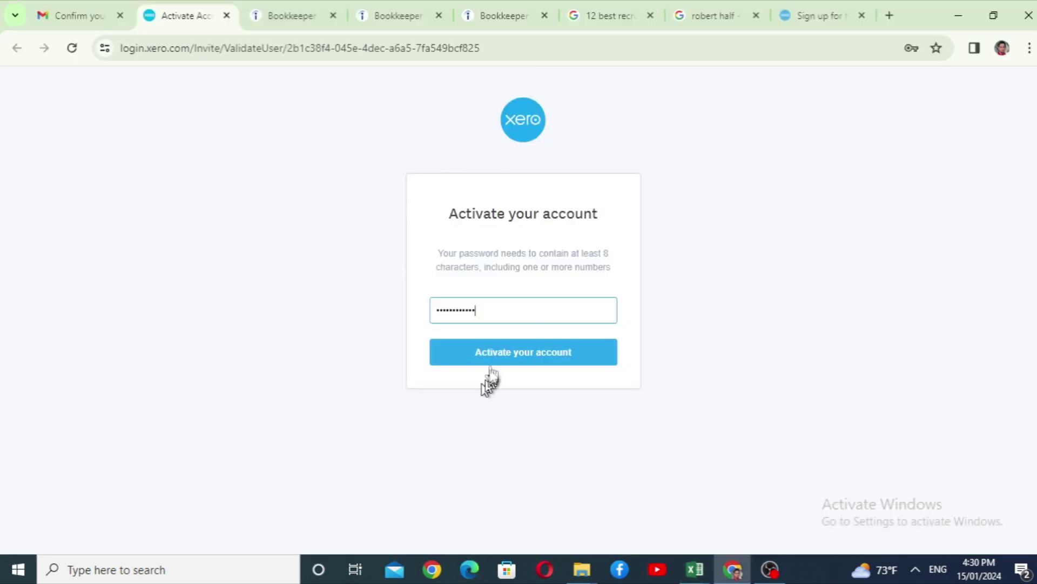
{"action": "left_click", "coordinate": [508, 352]}
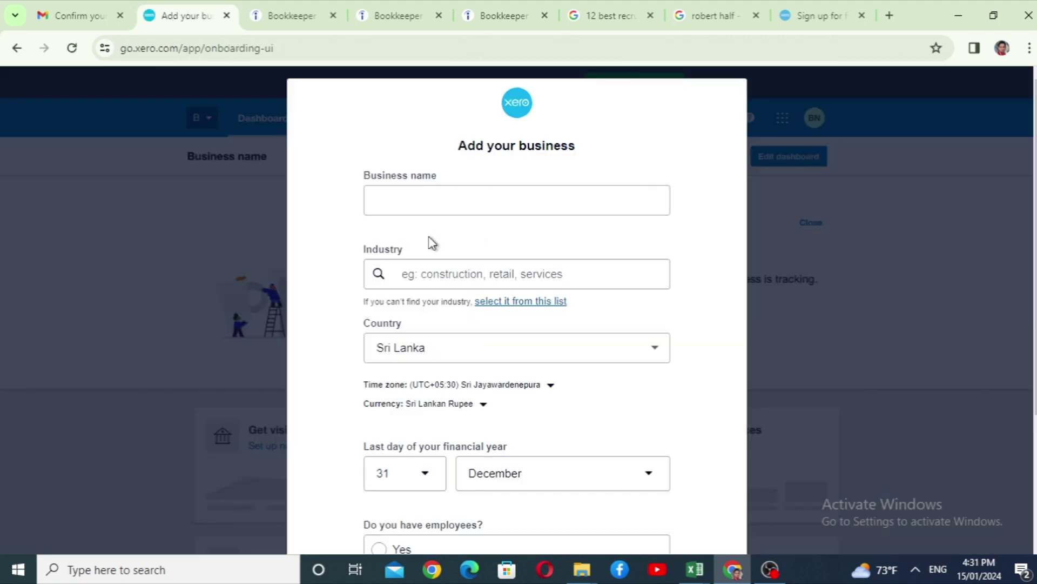
Enter RSS Traders as the business name and pick Retail Trade as industry.
{"action": "left_click", "coordinate": [470, 202]}
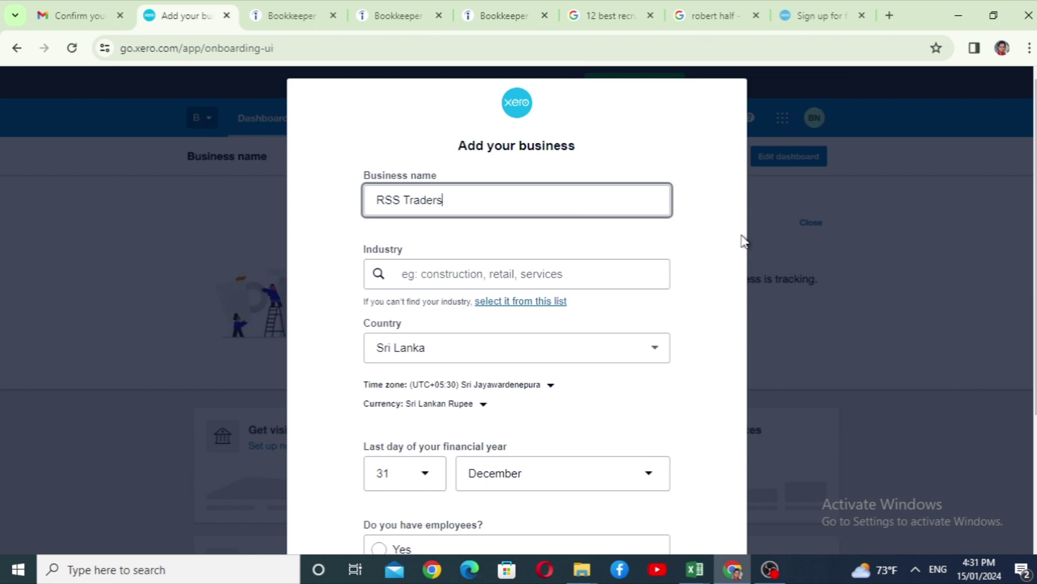
{"action": "left_click", "coordinate": [402, 274]}
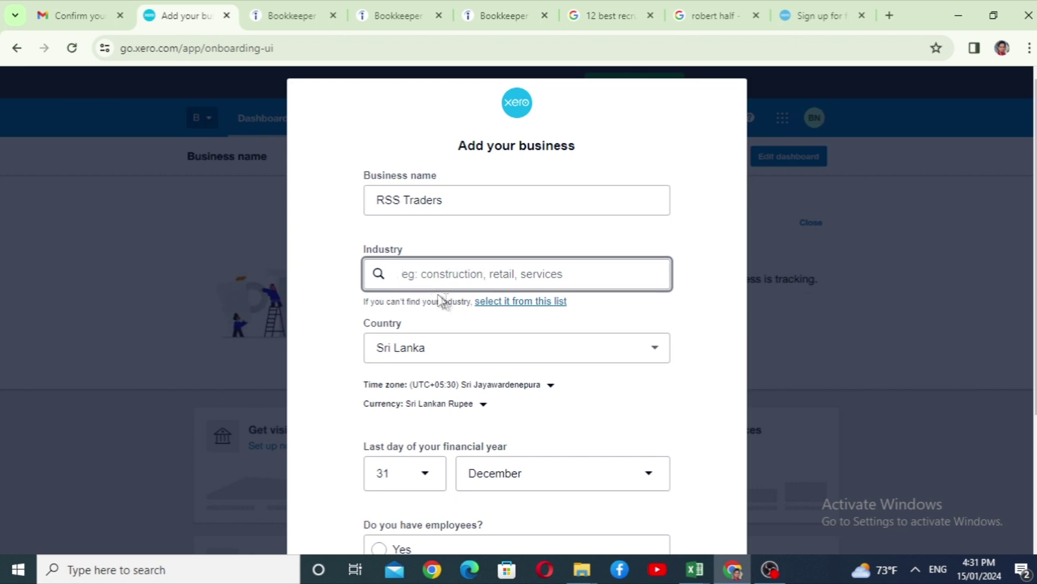
{"action": "left_click", "coordinate": [500, 301]}
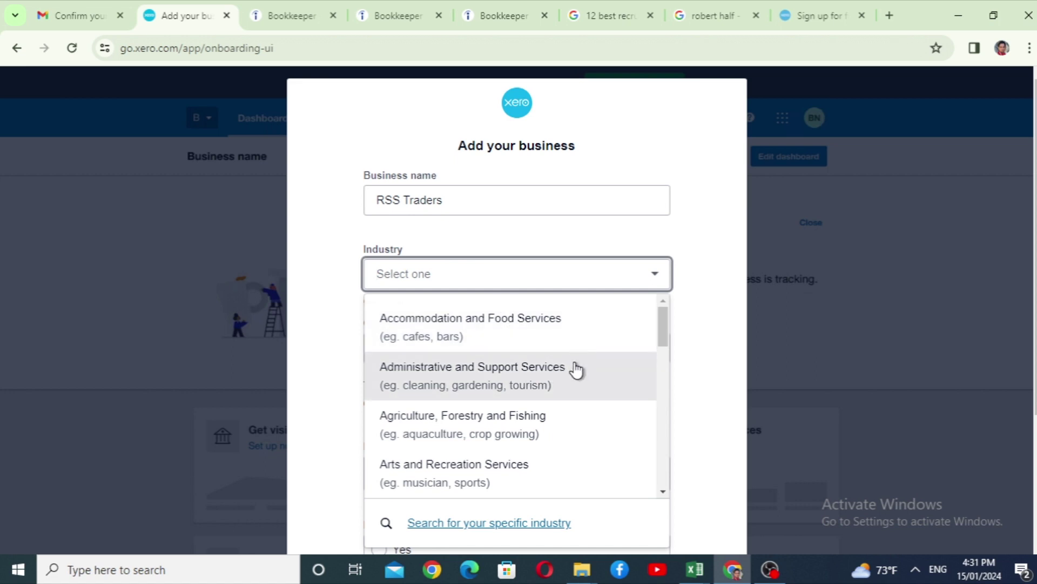
{"action": "scroll", "coordinate": [576, 372], "scroll_direction": "down", "scroll_amount": 1}
{"action": "scroll", "coordinate": [576, 378], "scroll_direction": "down", "scroll_amount": 1}
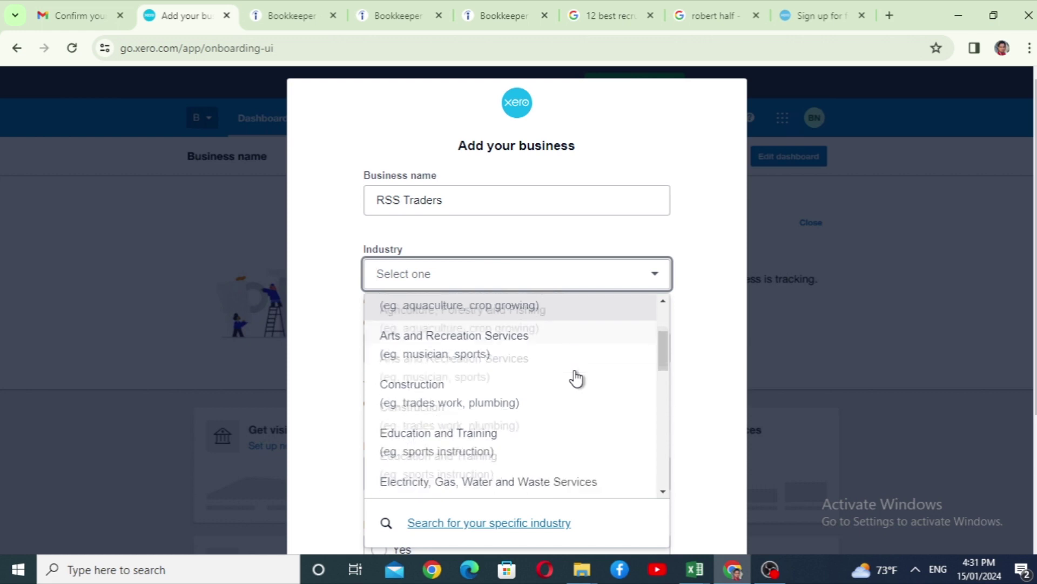
{"action": "scroll", "coordinate": [576, 379], "scroll_direction": "down", "scroll_amount": 1}
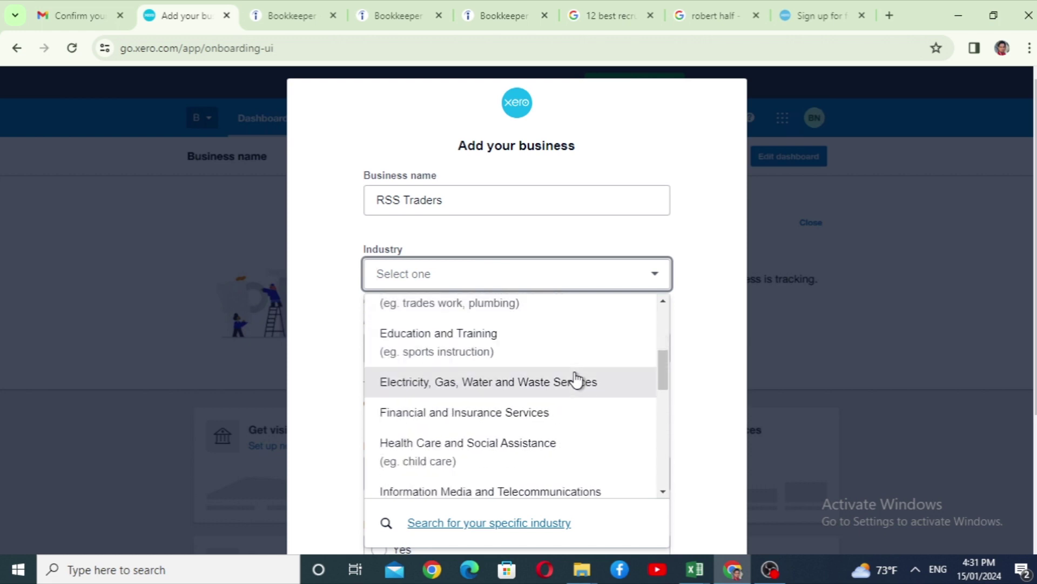
{"action": "scroll", "coordinate": [577, 380], "scroll_direction": "down", "scroll_amount": 1}
{"action": "scroll", "coordinate": [576, 380], "scroll_direction": "down", "scroll_amount": 4}
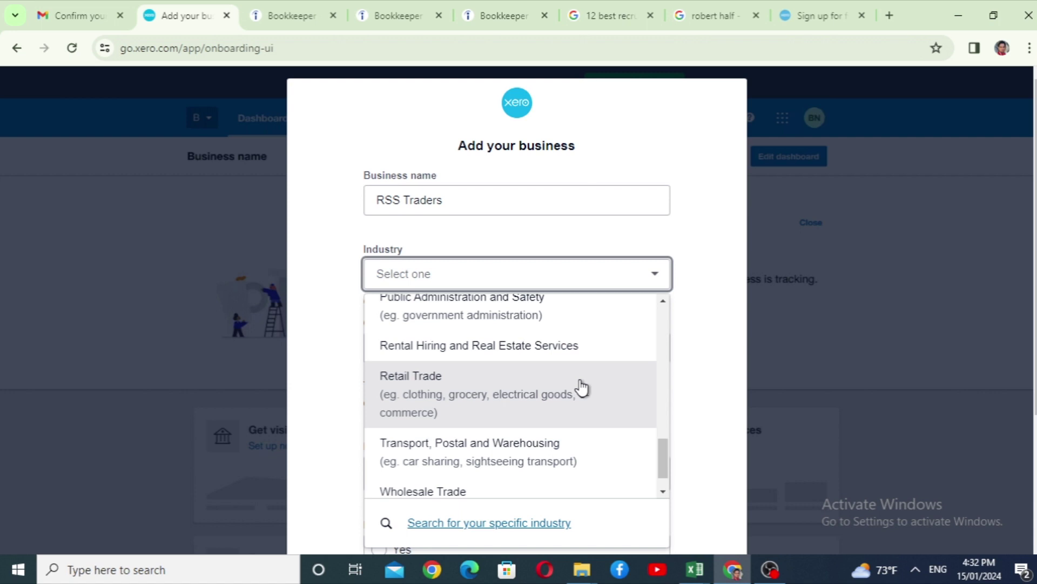
{"action": "left_click", "coordinate": [516, 376]}
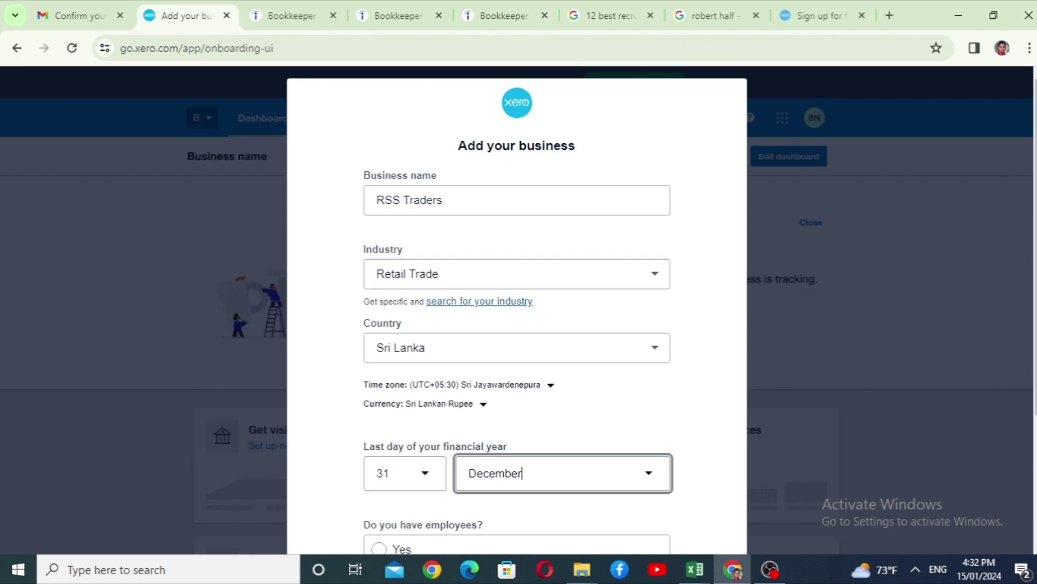
Set the financial year end to March, mark employees as Yes, and start the trial.
{"action": "left_click", "coordinate": [640, 475]}
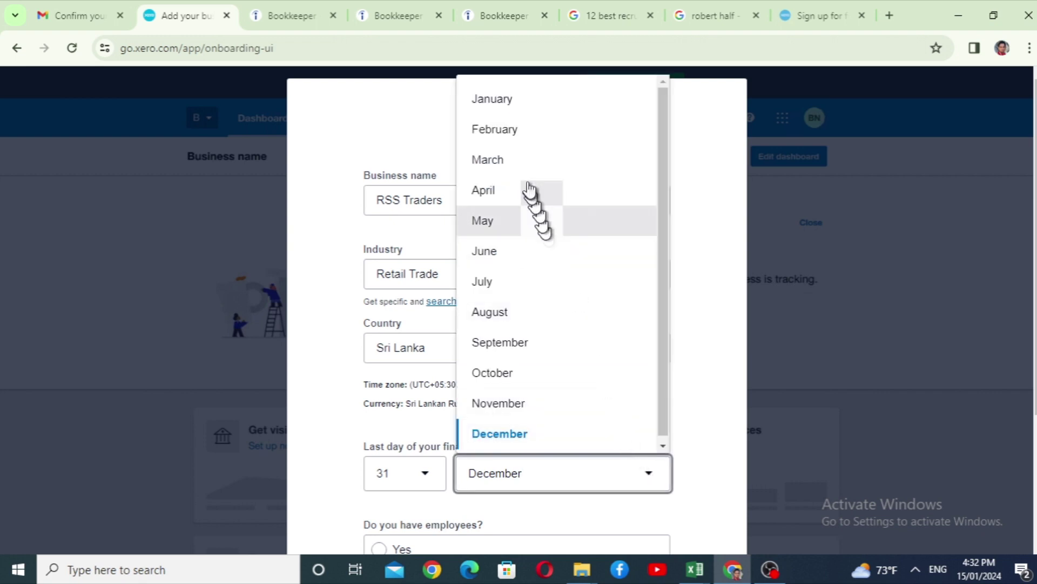
{"action": "left_click", "coordinate": [523, 162]}
{"action": "scroll", "coordinate": [522, 348], "scroll_direction": "down", "scroll_amount": 3}
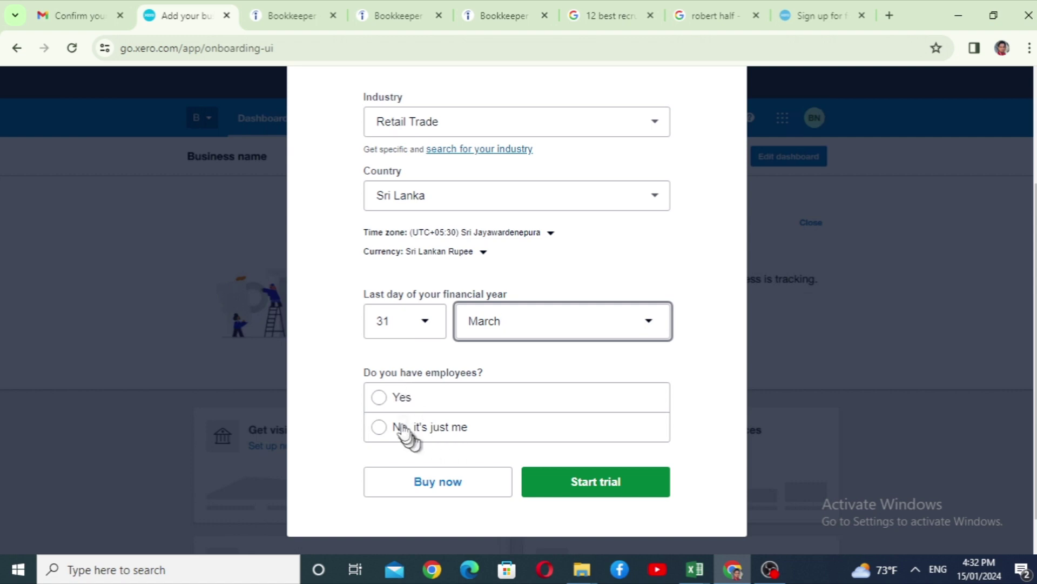
{"action": "left_click", "coordinate": [380, 398]}
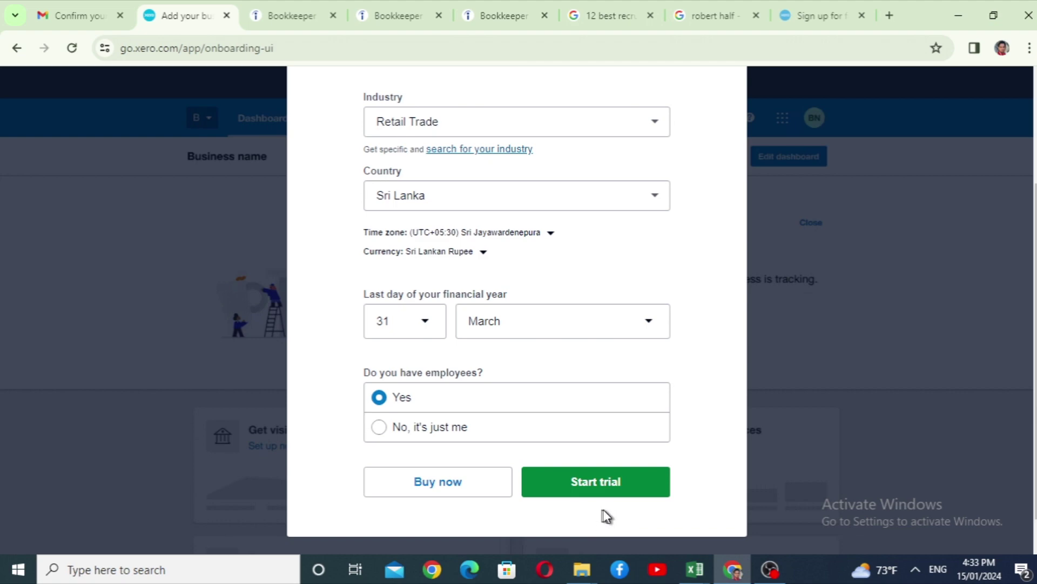
{"action": "left_click", "coordinate": [580, 486]}
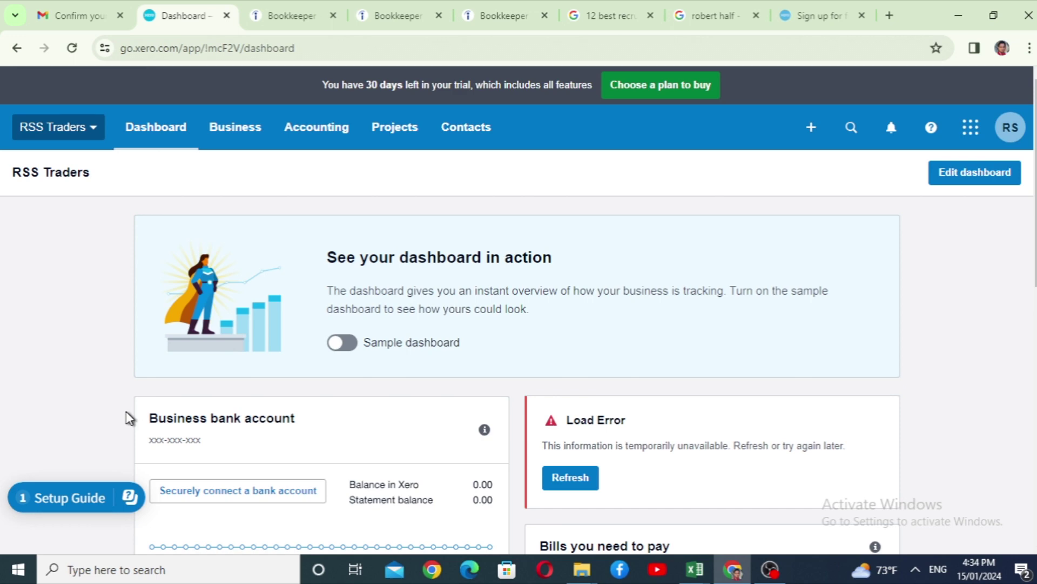
Refresh the Load Error card and review the empty dashboard widgets, then return to the top.
{"action": "scroll", "coordinate": [106, 295], "scroll_direction": "down", "scroll_amount": 4}
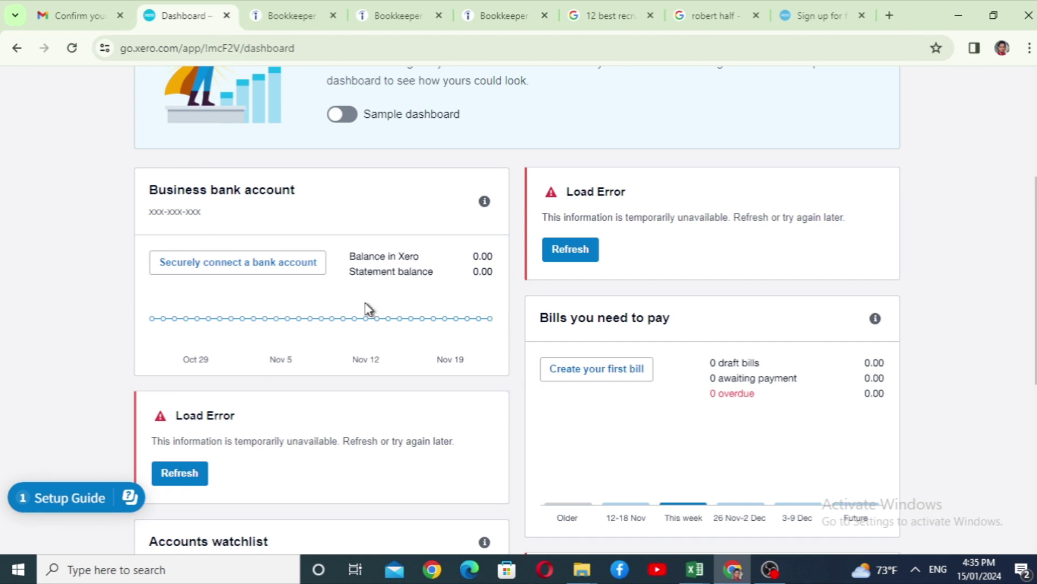
{"action": "left_click", "coordinate": [570, 258]}
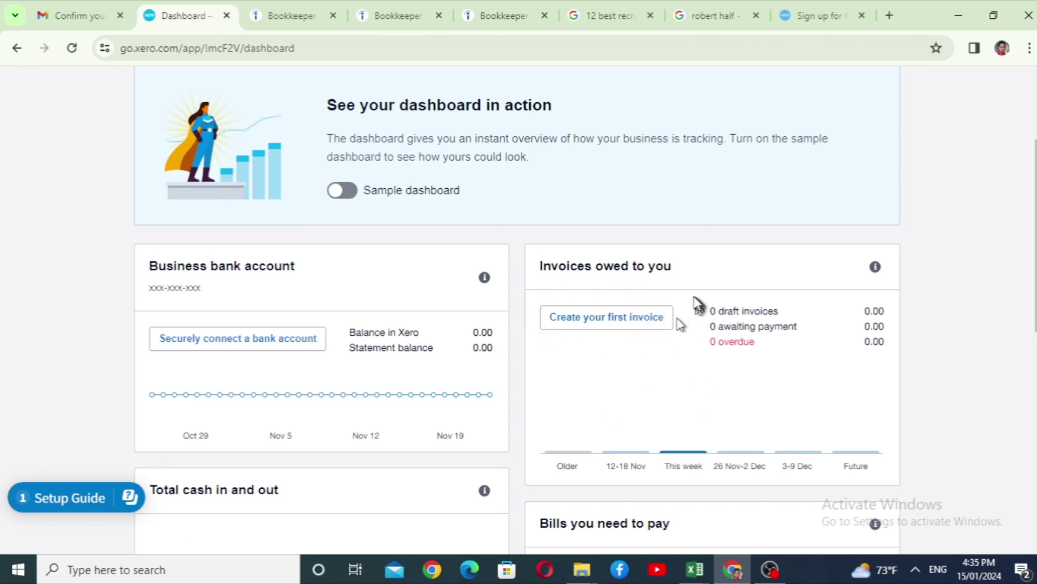
{"action": "scroll", "coordinate": [693, 300], "scroll_direction": "down", "scroll_amount": 3}
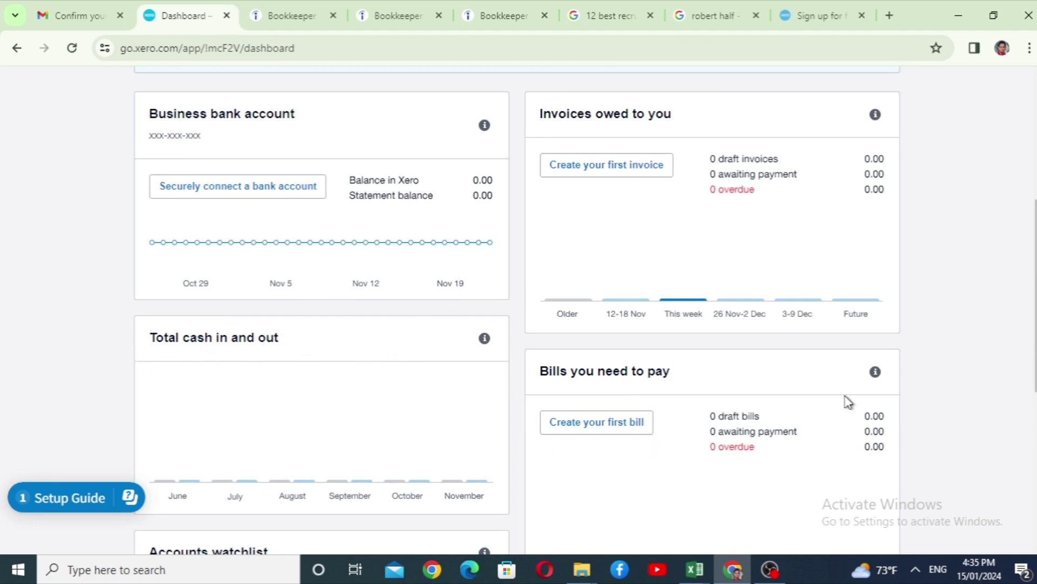
{"action": "scroll", "coordinate": [680, 442], "scroll_direction": "down", "scroll_amount": 4}
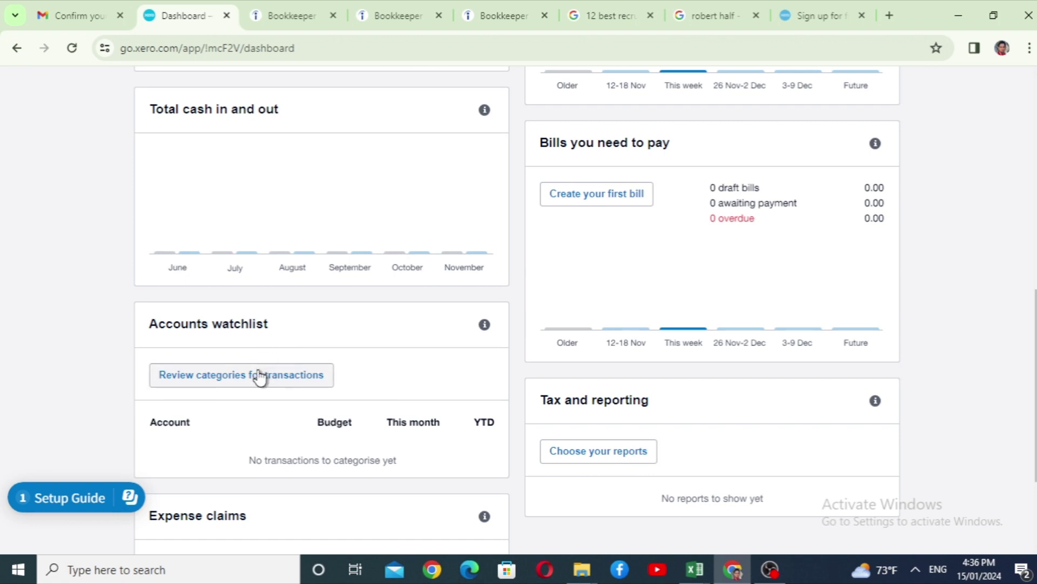
{"action": "scroll", "coordinate": [261, 405], "scroll_direction": "down", "scroll_amount": 3}
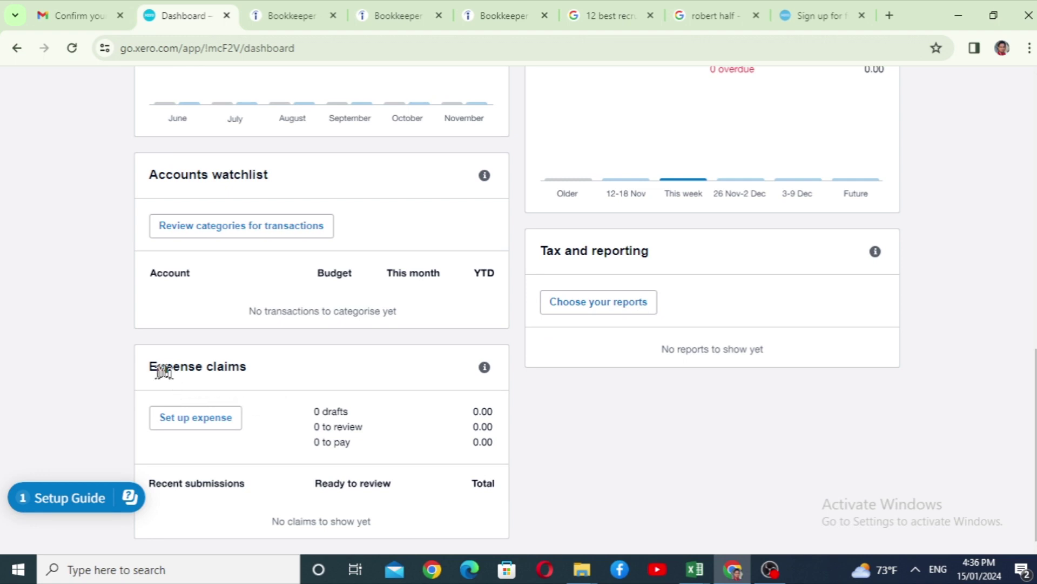
{"action": "mouse_move", "coordinate": [483, 367]}
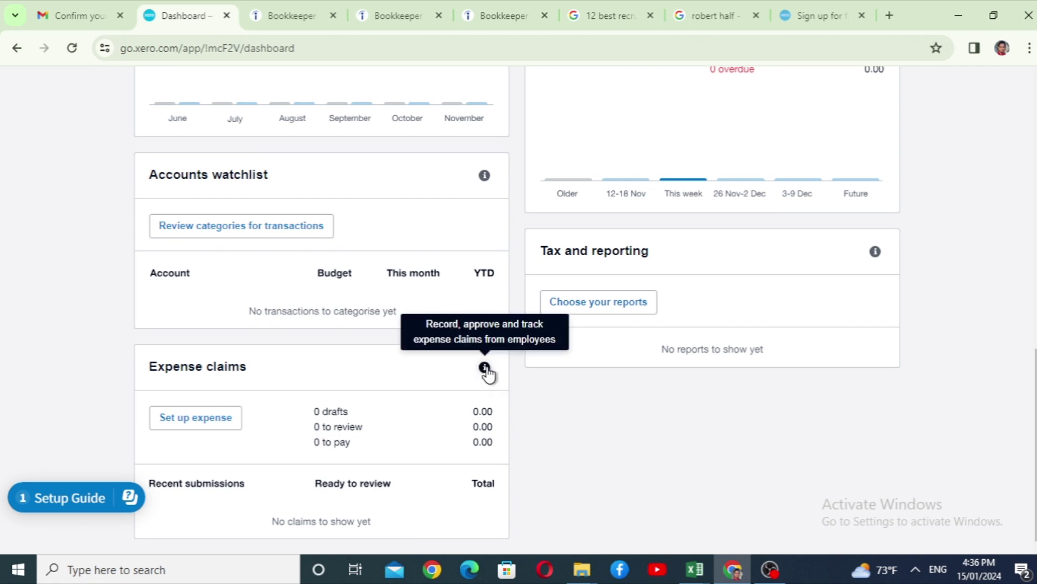
{"action": "scroll", "coordinate": [465, 372], "scroll_direction": "up", "scroll_amount": 10}
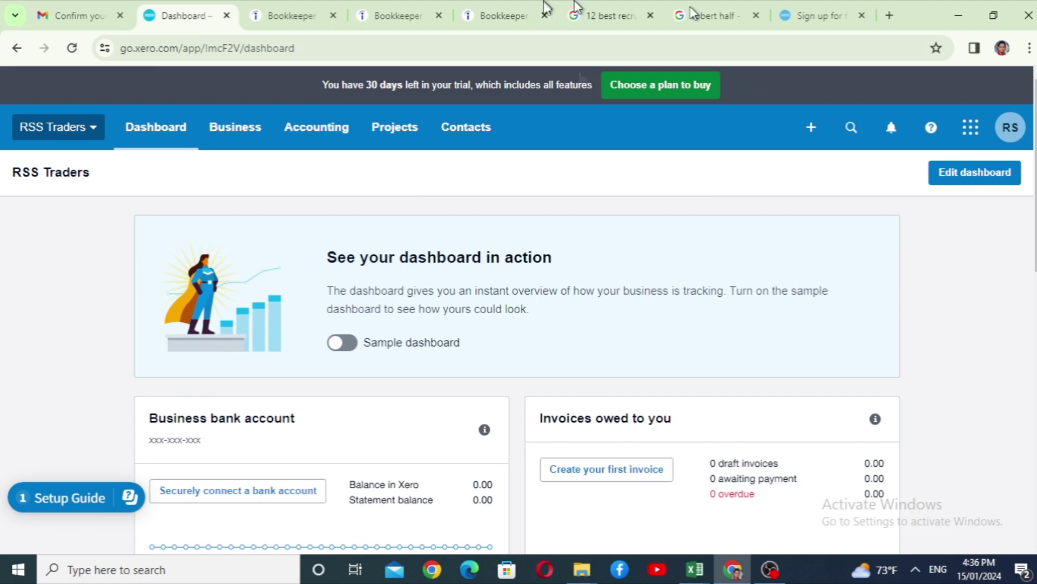
Enter dashboard edit mode, keep Business bank account visible, and hide the Expense claims widget.
{"action": "left_click", "coordinate": [967, 176]}
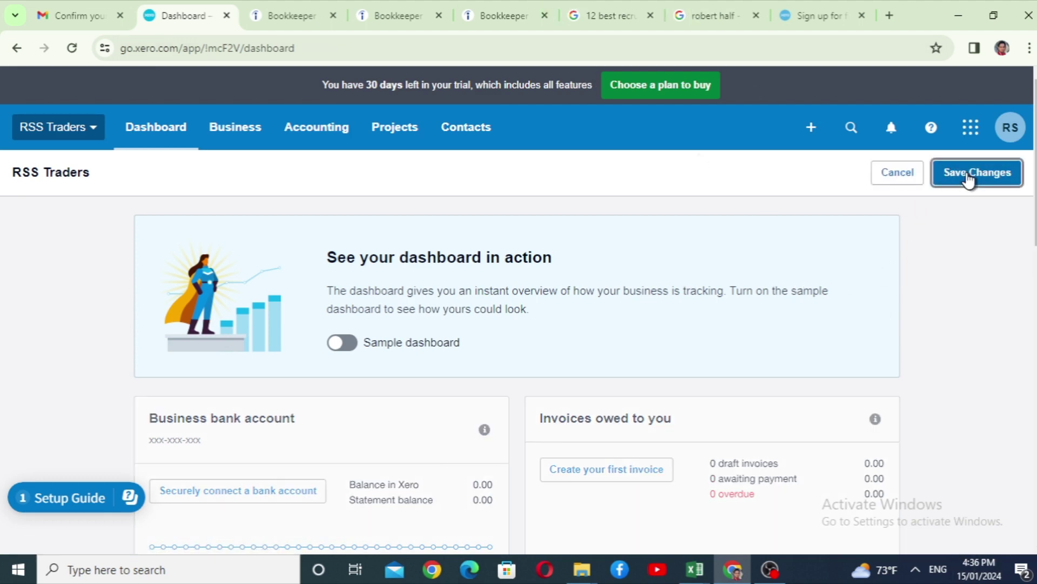
{"action": "scroll", "coordinate": [435, 373], "scroll_direction": "down", "scroll_amount": 5}
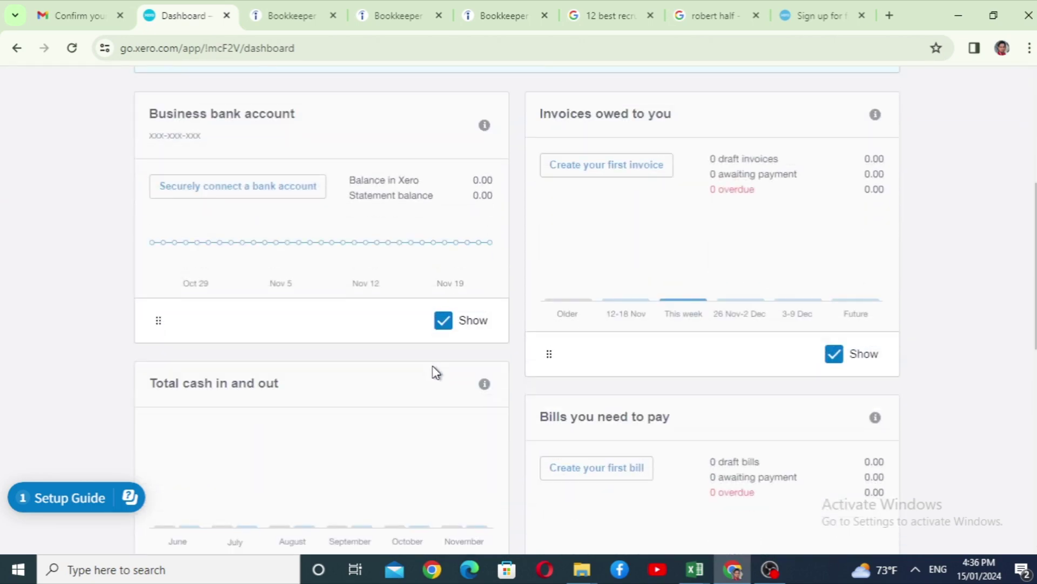
{"action": "scroll", "coordinate": [434, 372], "scroll_direction": "down", "scroll_amount": 6}
{"action": "scroll", "coordinate": [457, 319], "scroll_direction": "up", "scroll_amount": 11}
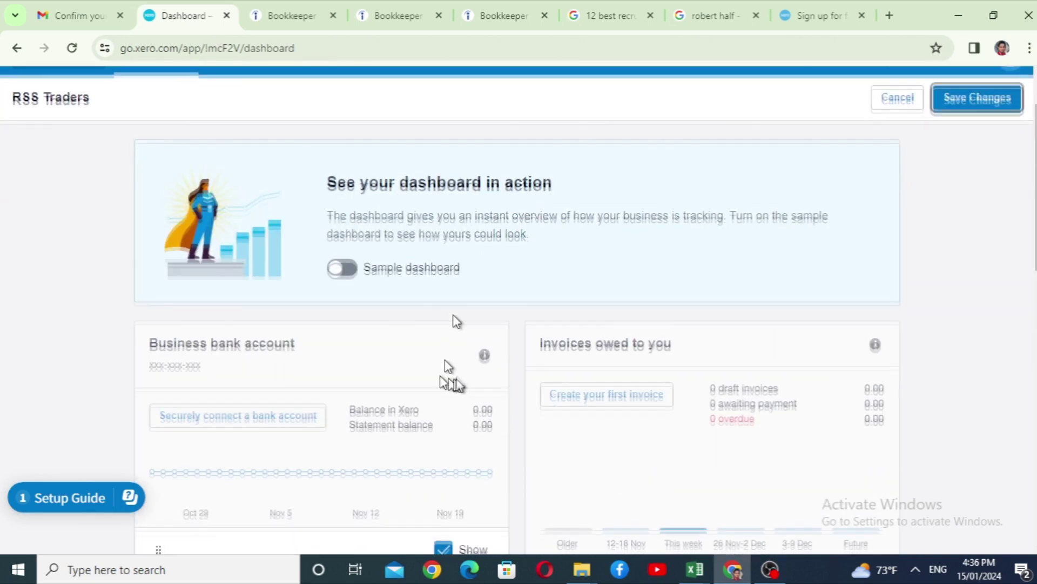
{"action": "scroll", "coordinate": [579, 306], "scroll_direction": "down", "scroll_amount": 6}
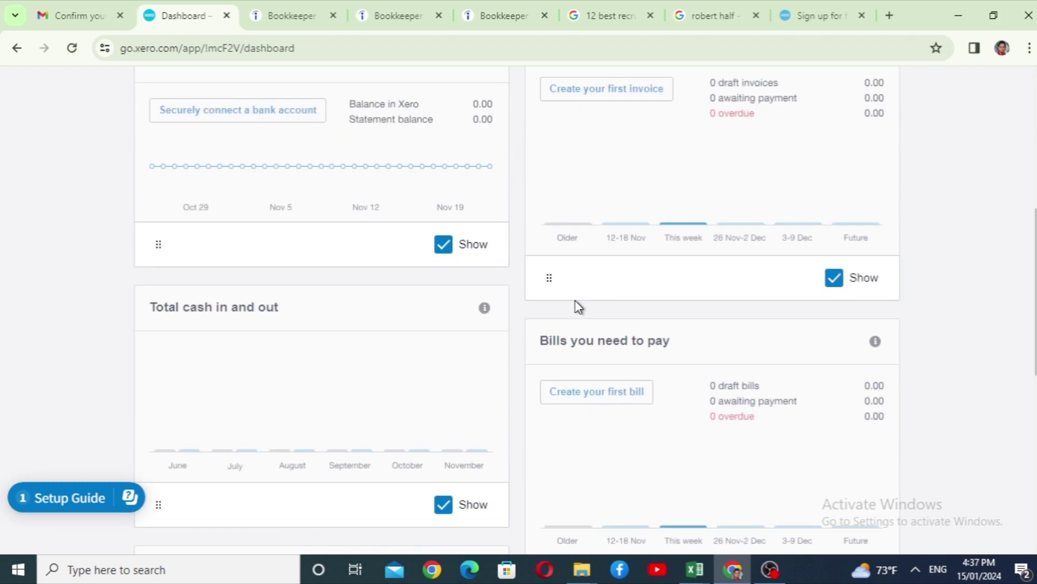
{"action": "scroll", "coordinate": [478, 432], "scroll_direction": "up", "scroll_amount": 3}
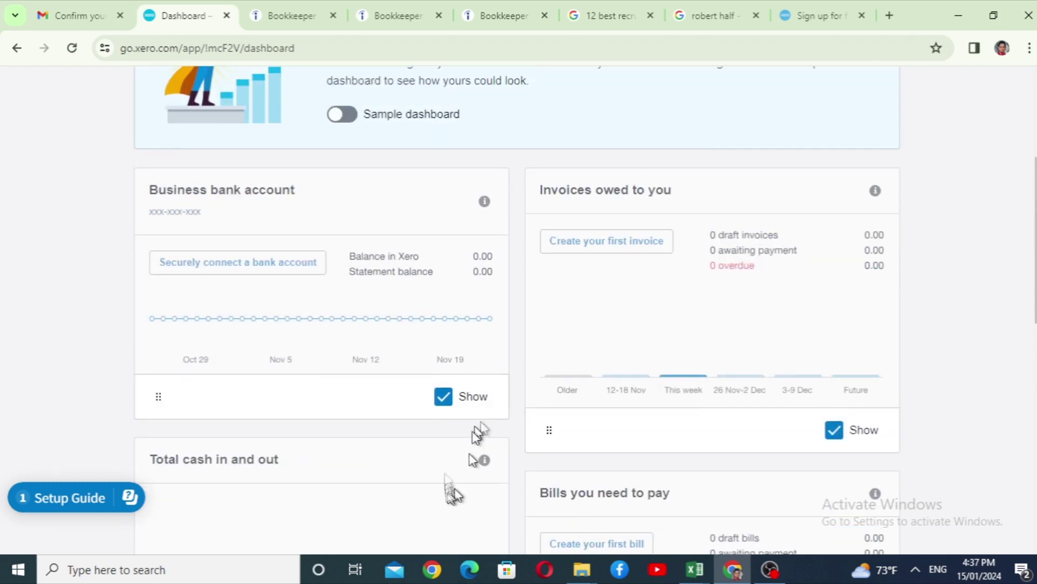
{"action": "left_click", "coordinate": [442, 399]}
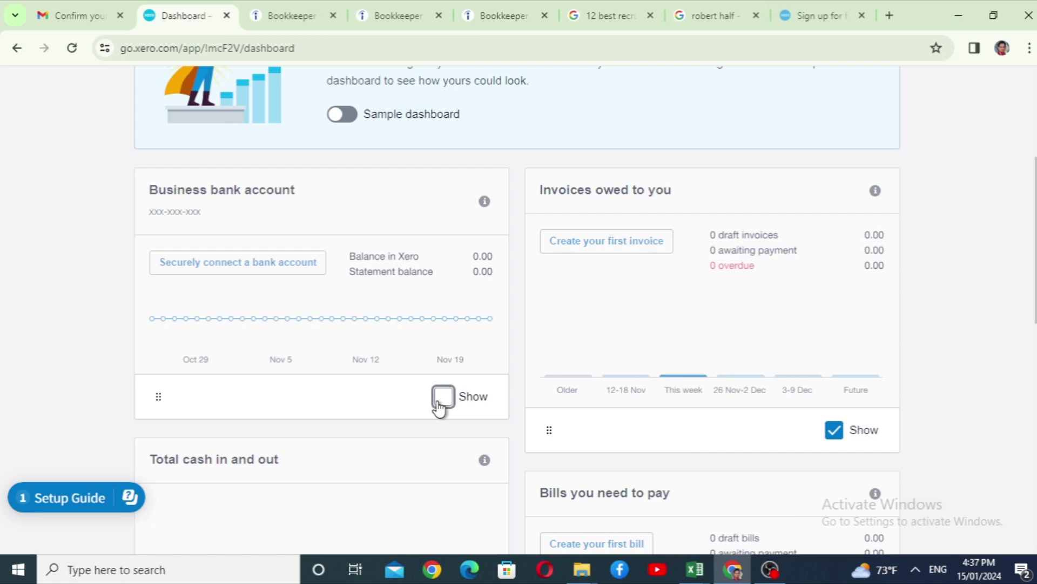
{"action": "left_click", "coordinate": [442, 400]}
{"action": "scroll", "coordinate": [442, 400], "scroll_direction": "down", "scroll_amount": 10}
{"action": "left_click", "coordinate": [443, 514]}
{"action": "scroll", "coordinate": [368, 356], "scroll_direction": "up", "scroll_amount": 10}
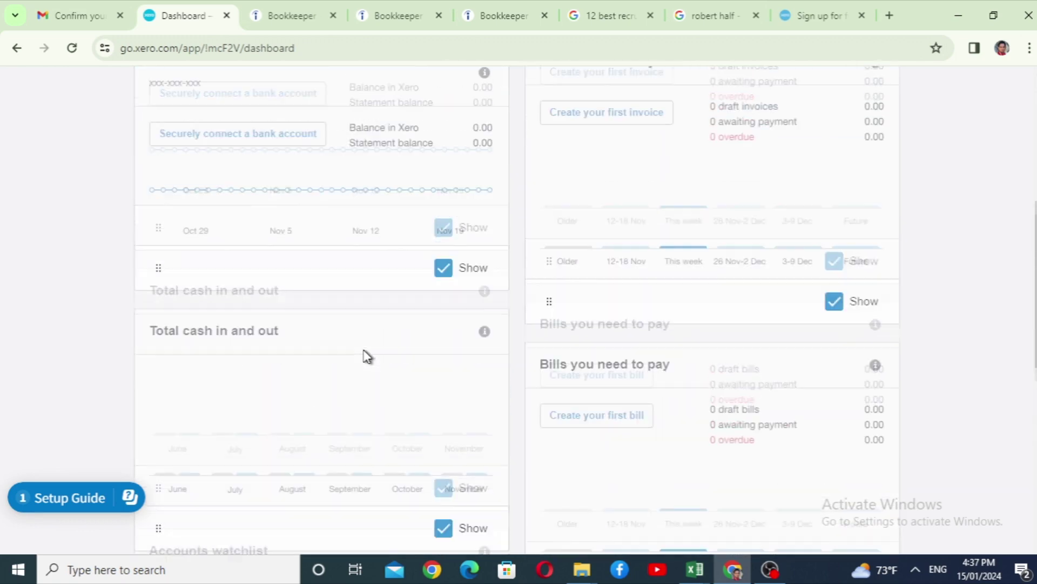
{"action": "scroll", "coordinate": [378, 324], "scroll_direction": "up", "scroll_amount": 5}
{"action": "scroll", "coordinate": [343, 287], "scroll_direction": "down", "scroll_amount": 4}
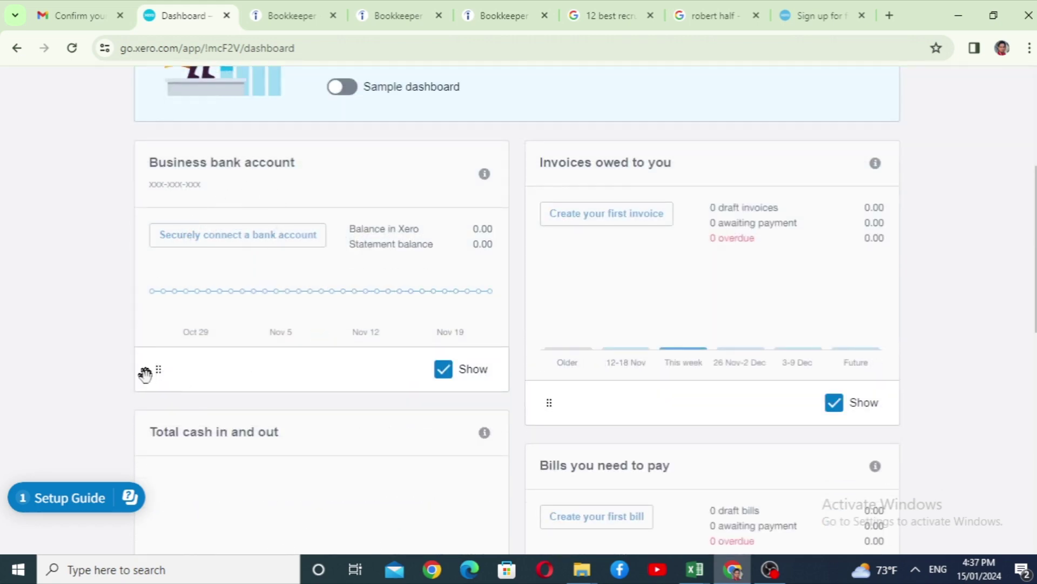
Move Business bank account beside Total cash in and out and save the layout.
{"action": "left_click_drag", "start_coordinate": [159, 371], "coordinate": [541, 379]}
{"action": "scroll", "coordinate": [458, 438], "scroll_direction": "down", "scroll_amount": 10}
{"action": "scroll", "coordinate": [456, 440], "scroll_direction": "up", "scroll_amount": 15}
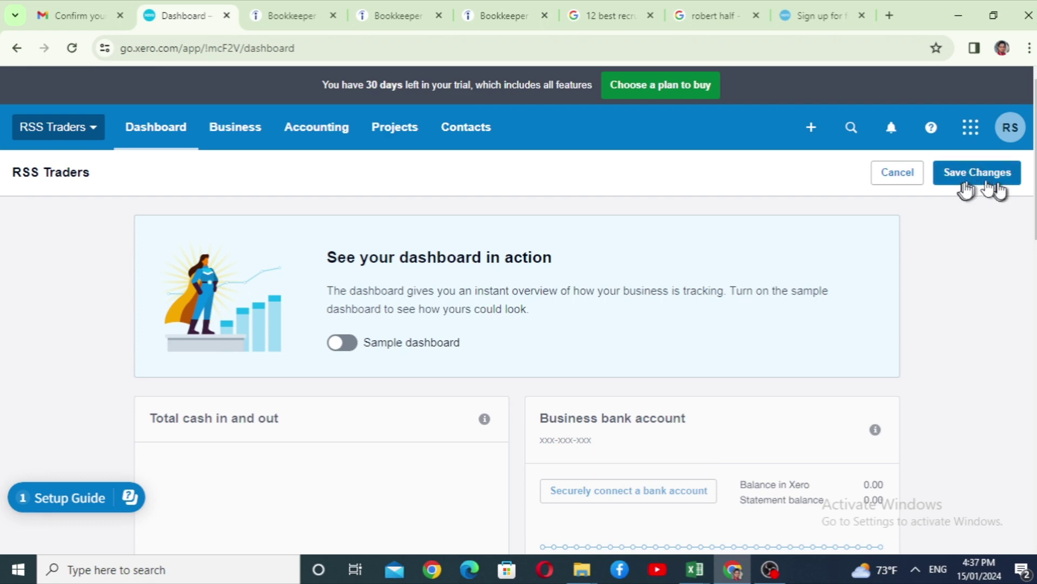
{"action": "left_click", "coordinate": [976, 173]}
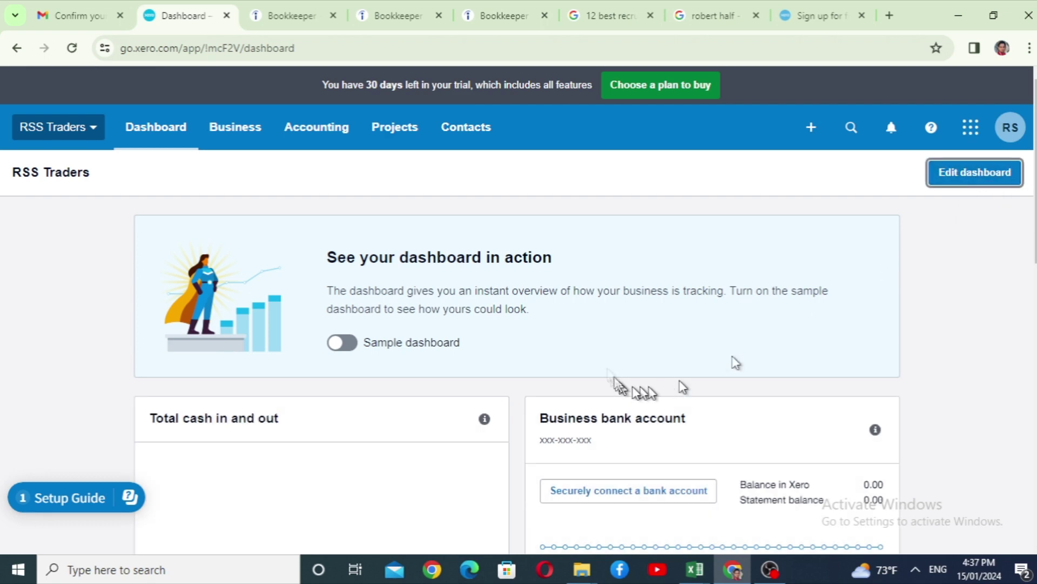
{"action": "scroll", "coordinate": [607, 370], "scroll_direction": "down", "scroll_amount": 5}
{"action": "scroll", "coordinate": [607, 370], "scroll_direction": "up", "scroll_amount": 5}
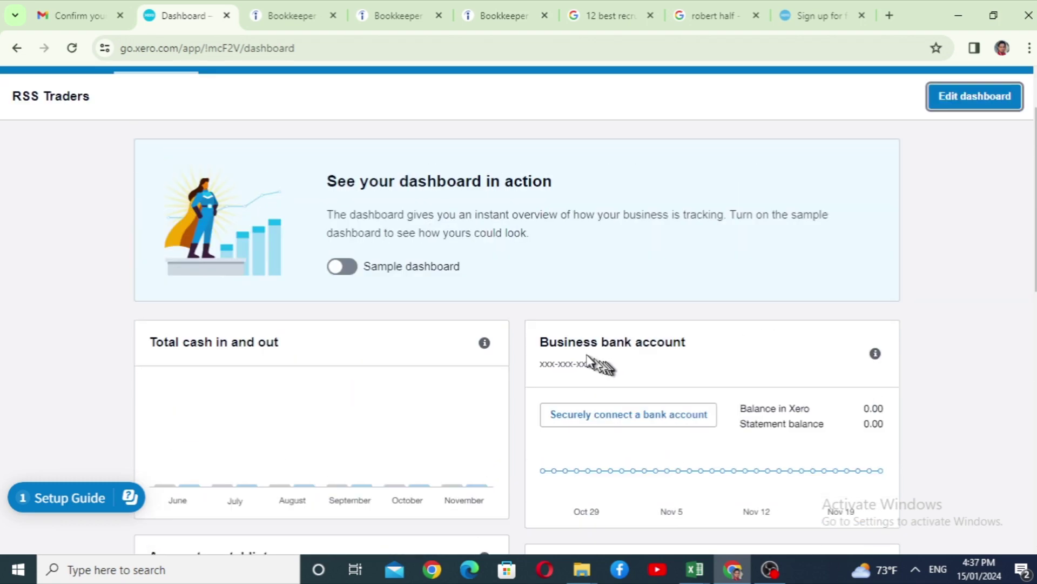